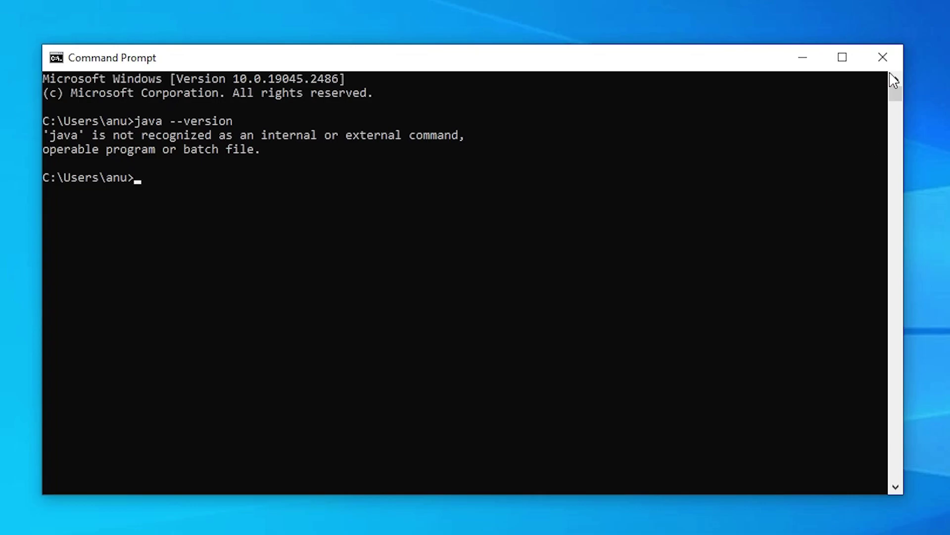
Close the Command Prompt and search Google for "oracle java" in Chrome.
left_click(886, 62)
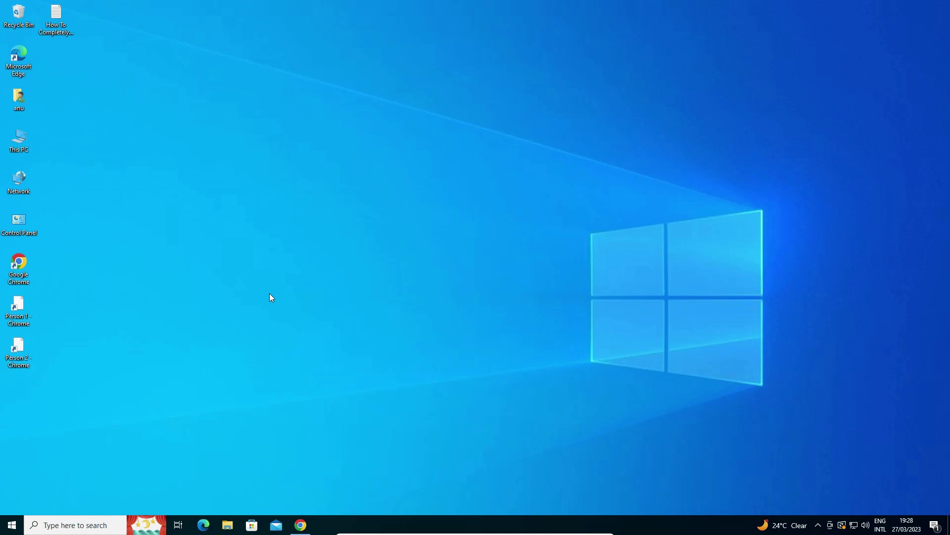
left_click(303, 525)
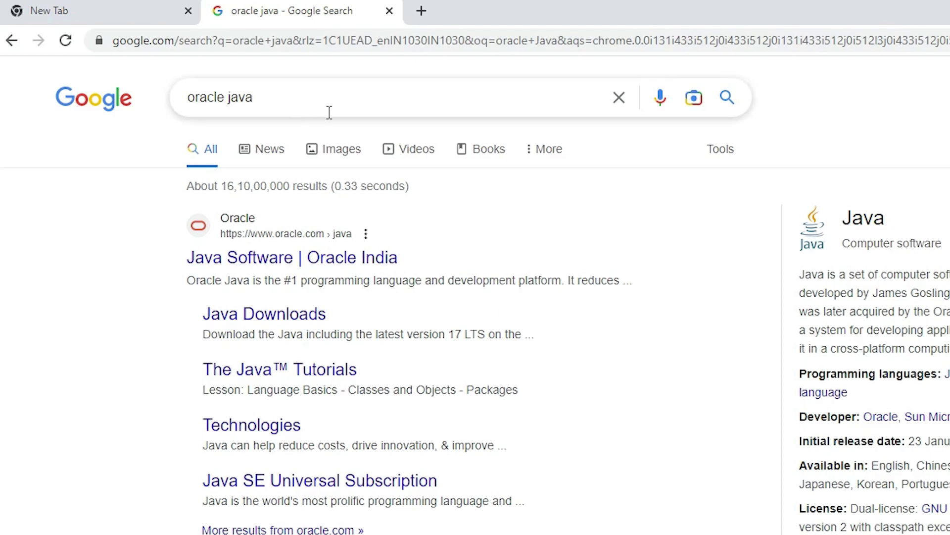
left_click(287, 93)
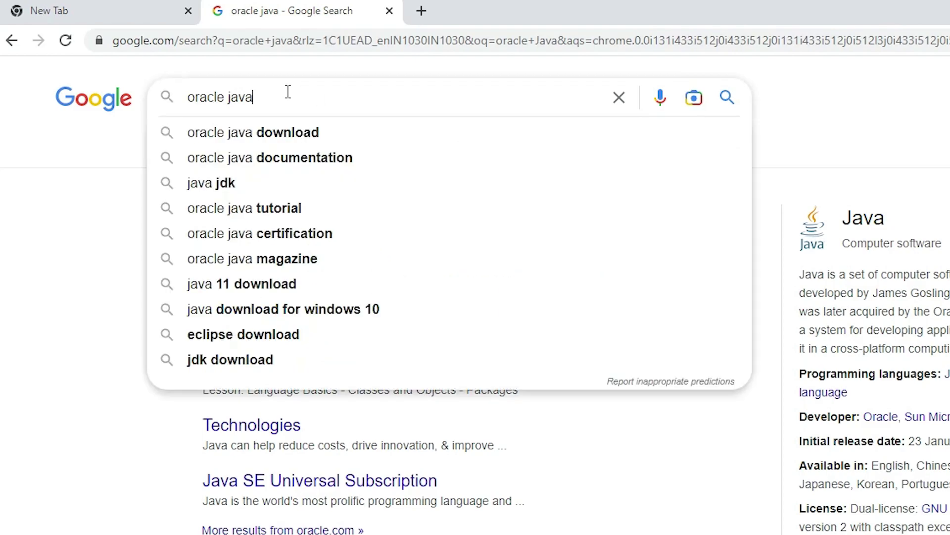
key("Return")
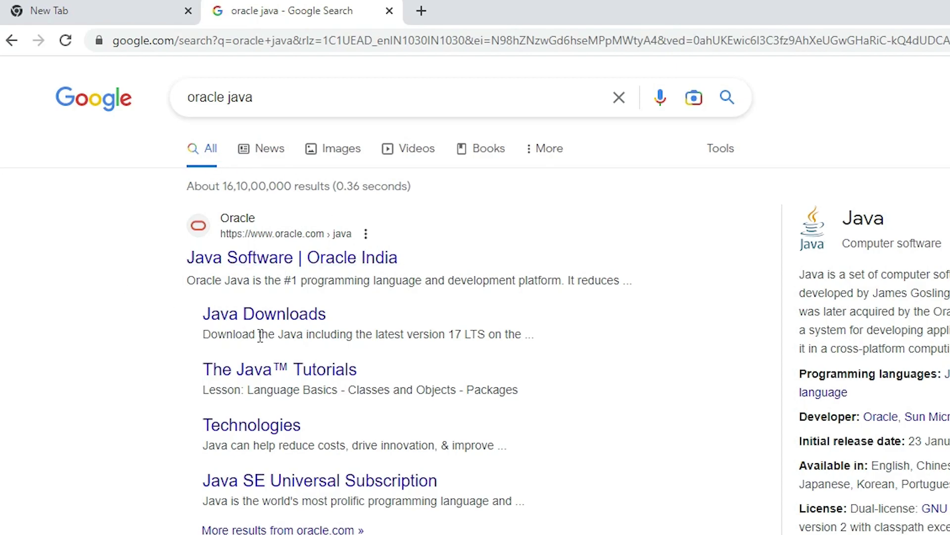
Open the "Java Software | Oracle India" result in a new tab and go to its Java download page.
right_click(299, 266)
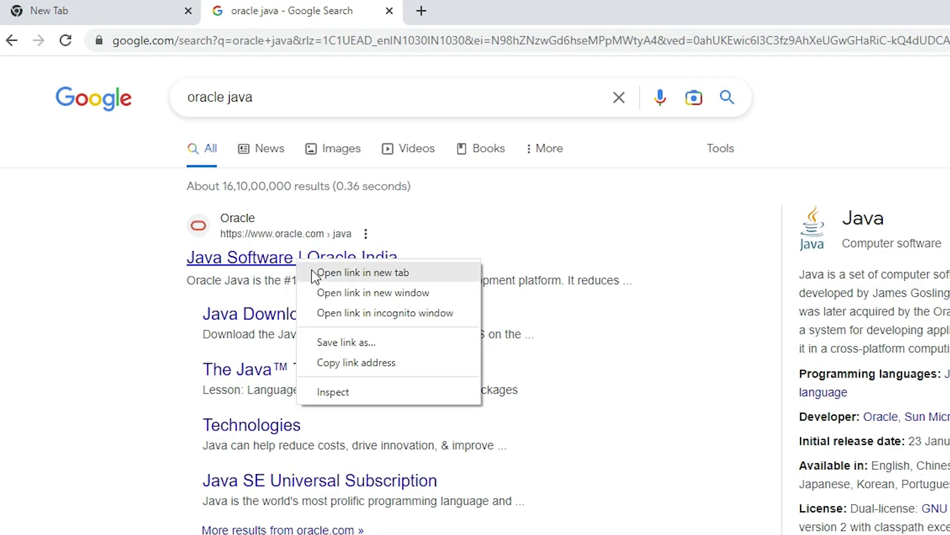
left_click(313, 270)
left_click(268, 5)
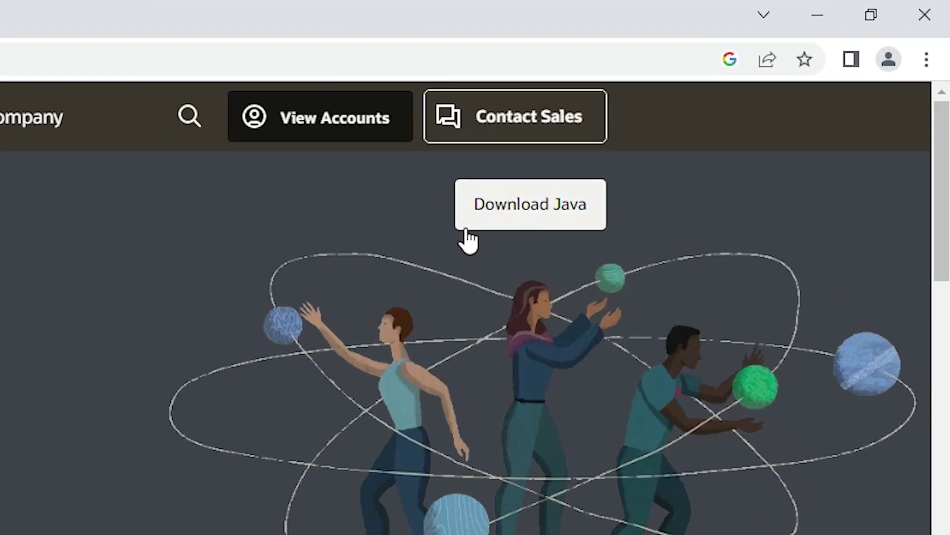
left_click(574, 223)
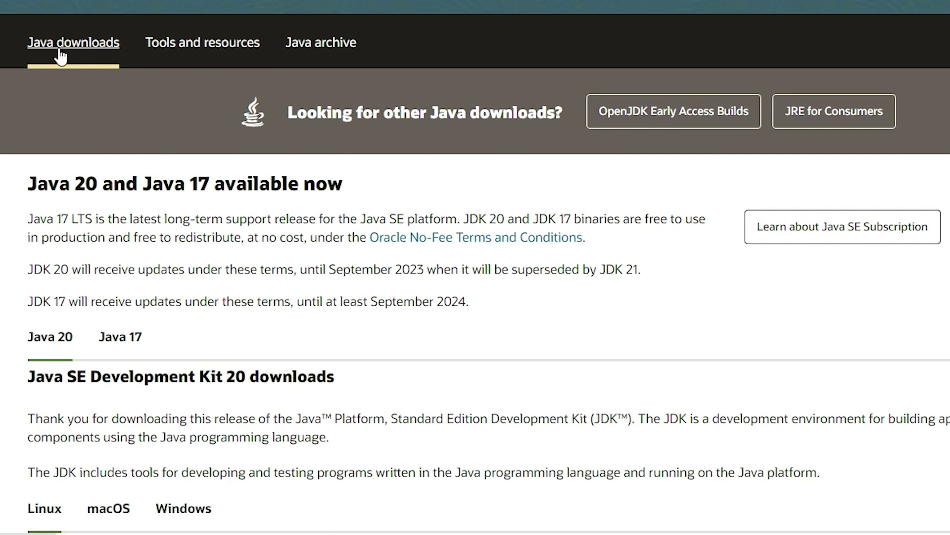
Download the Java SE Development Kit 20 x64 Installer for Windows, jdk-20_windows-x64_bin.exe.
scroll(1, 262, "down", 2)
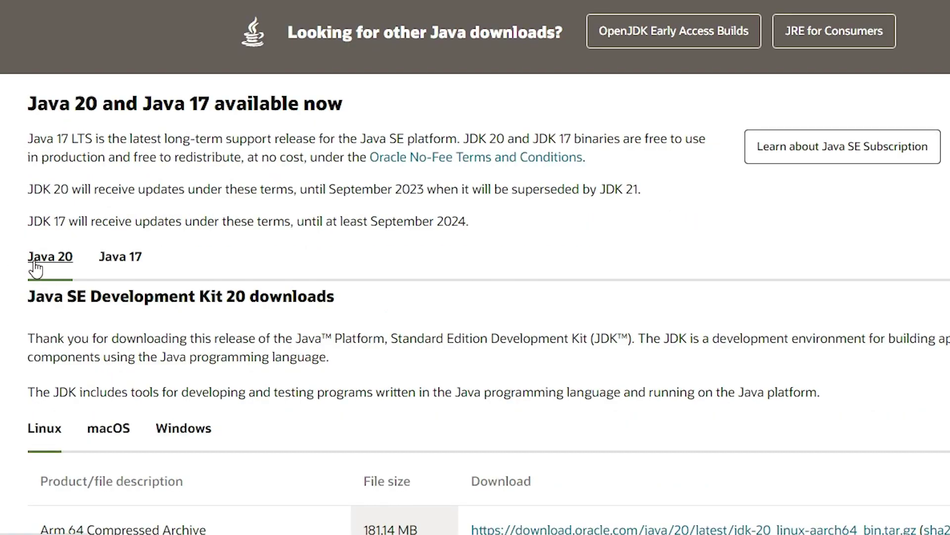
scroll(475, 268, "down", 3)
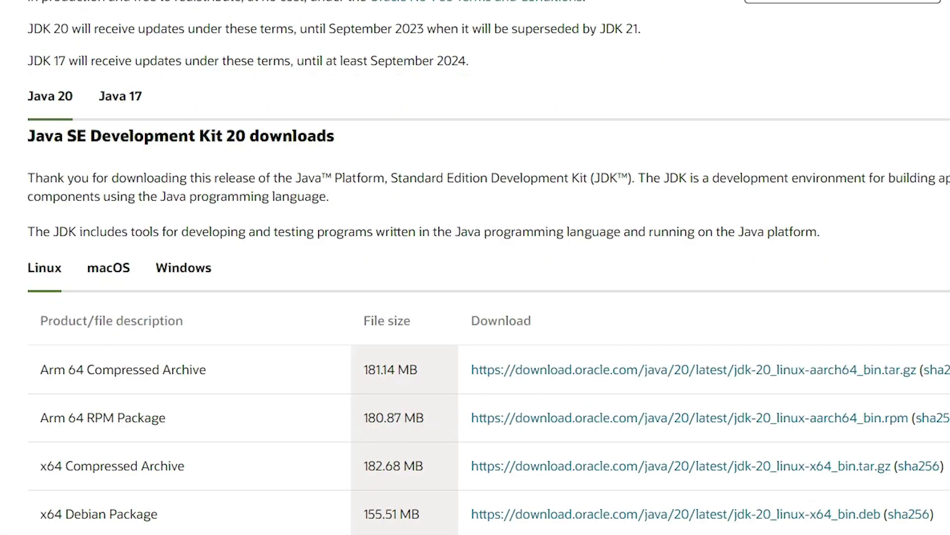
scroll(475, 267, "down", 2)
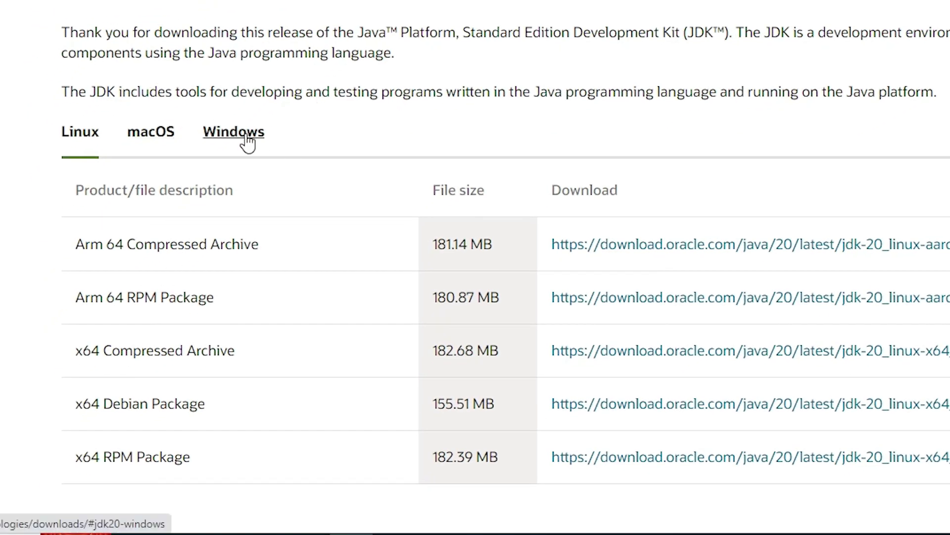
left_click(248, 144)
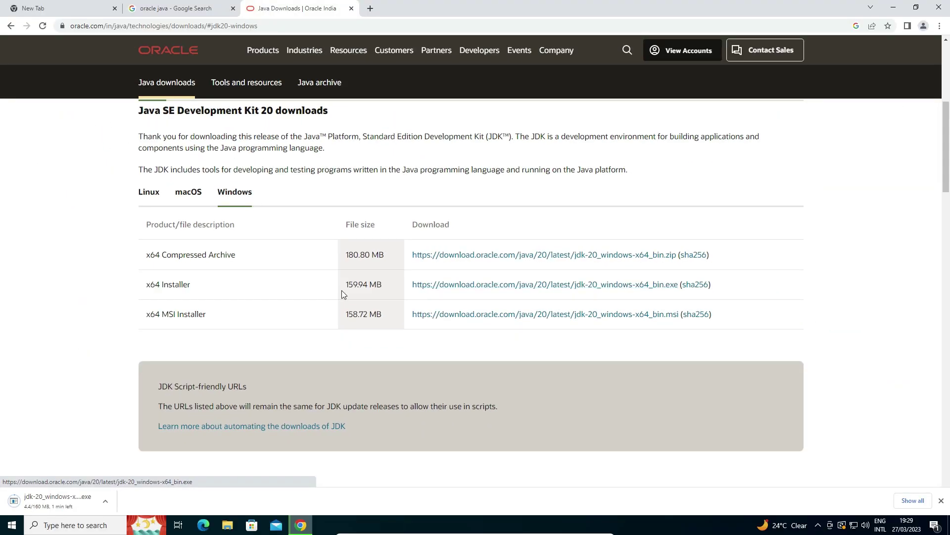
left_click(564, 311)
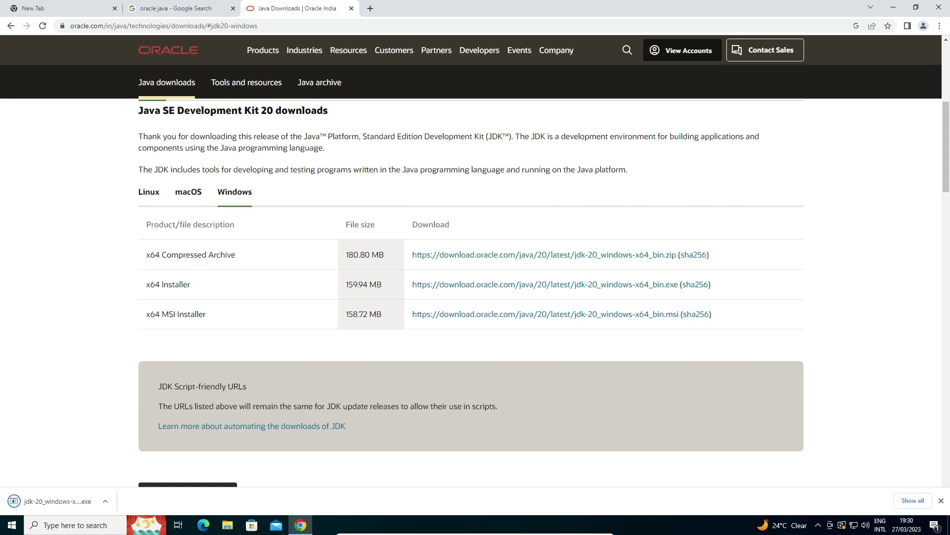
Show the downloaded jdk-20_windows-x64_bin.exe in its folder and move it to the desktop.
left_click(929, 504)
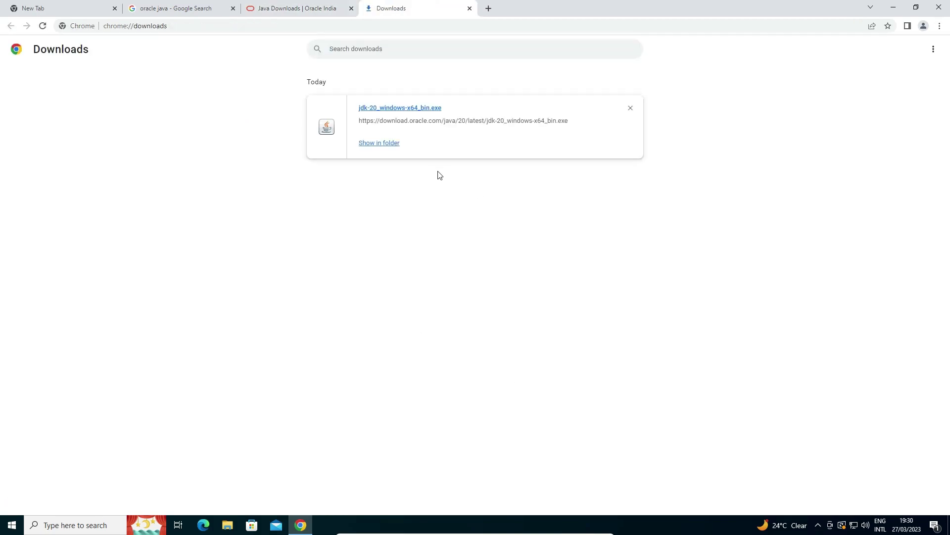
left_click(391, 144)
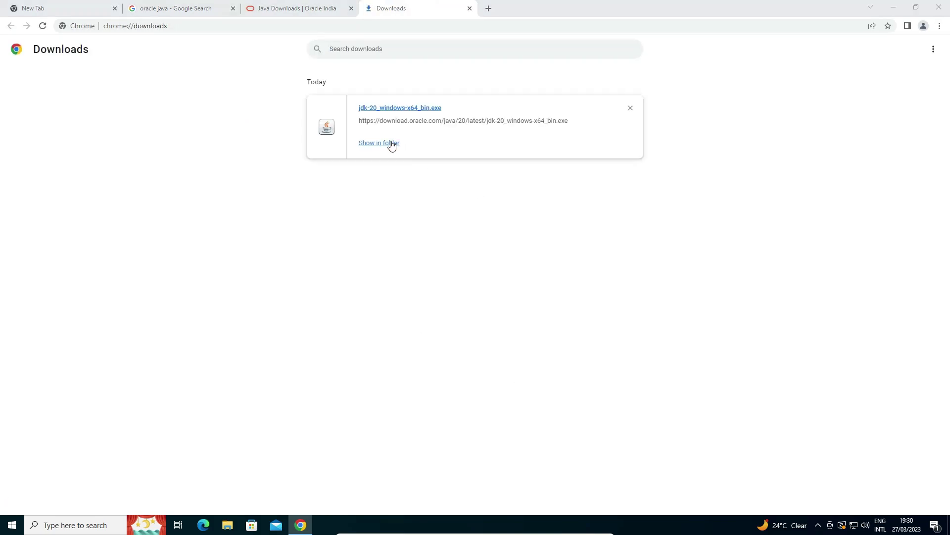
left_click(894, 7)
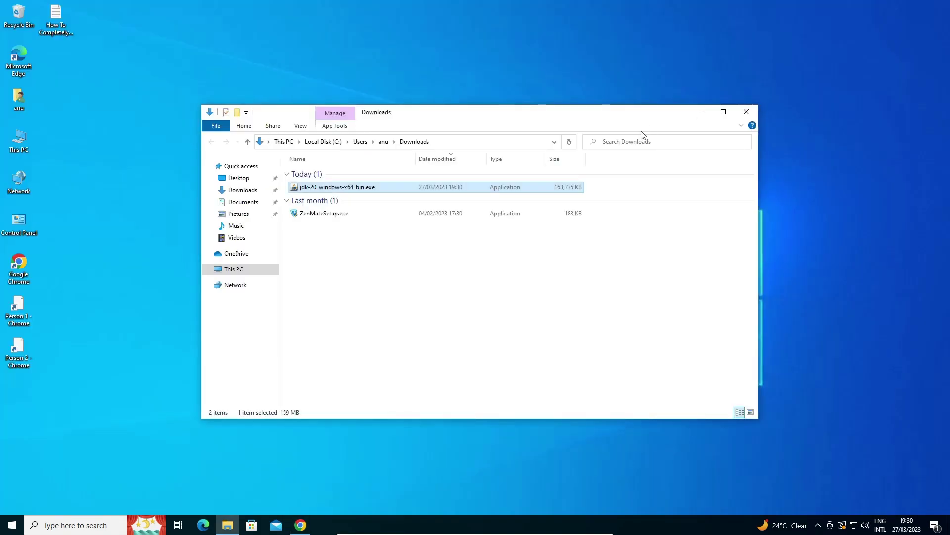
left_click_drag(347, 187, 110, 236)
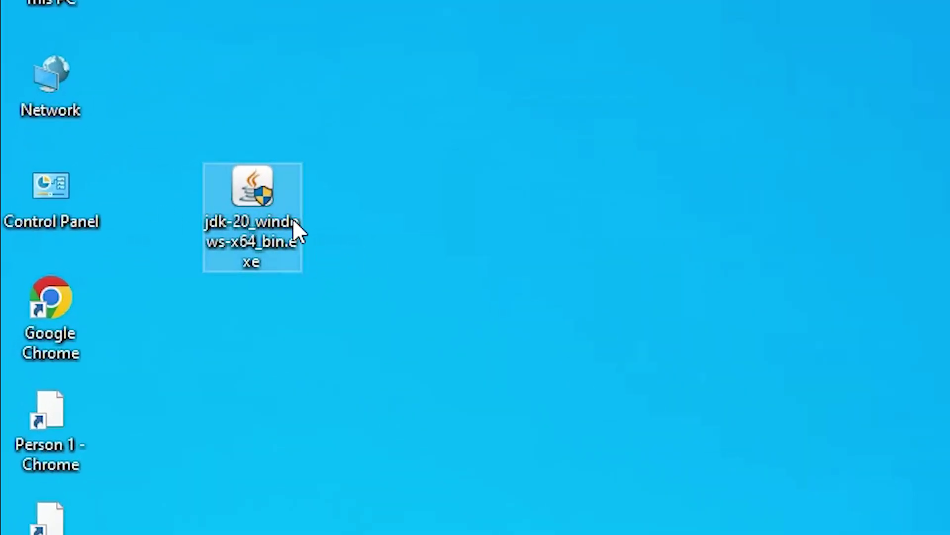
Run the JDK 20 installer from the desktop, allow it to make changes, and proceed to the destination folder page.
double_click(254, 228)
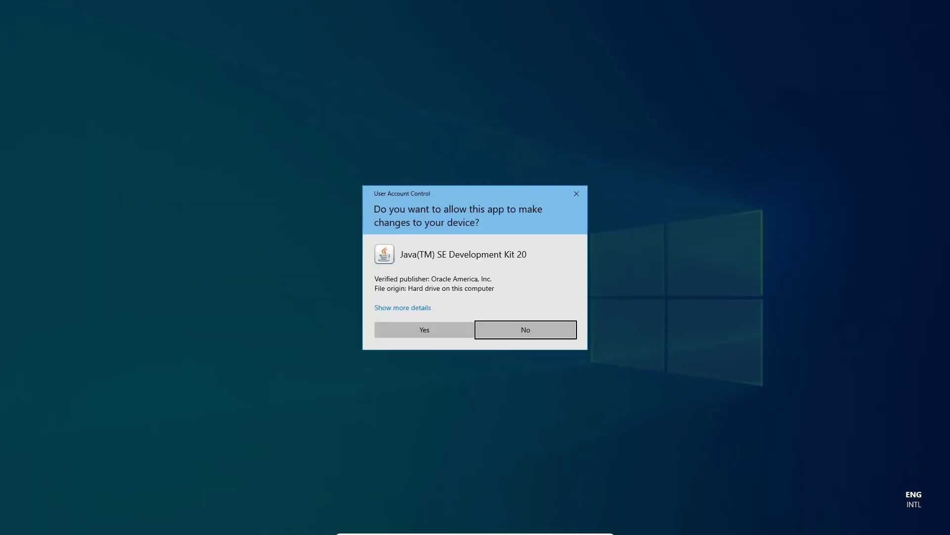
left_click(388, 331)
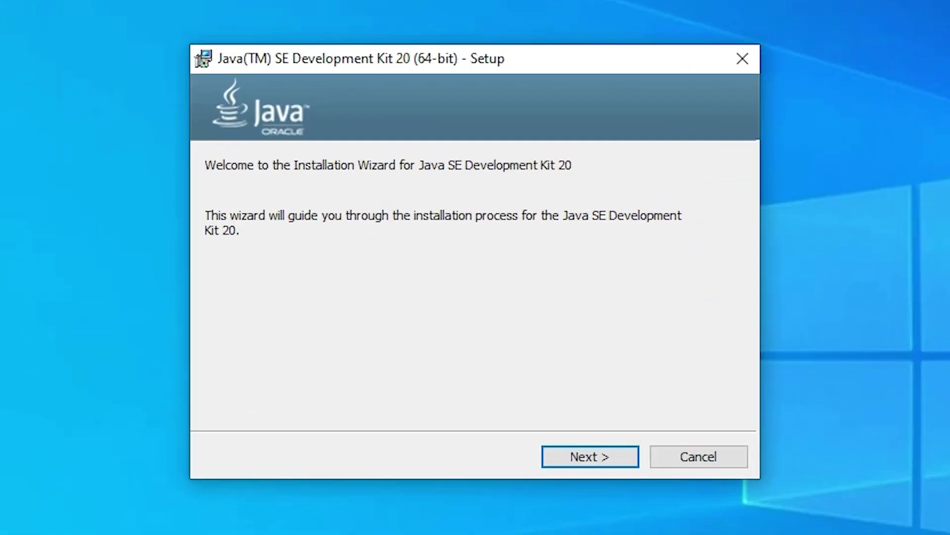
left_click(607, 452)
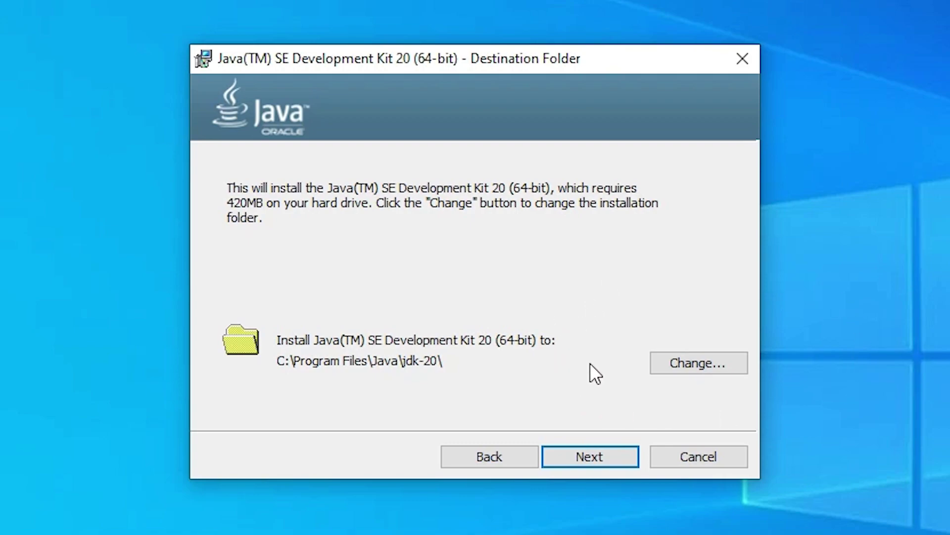
Review the installation folder choices and confirm C:\Program Files\Java\jdk-20\ as the destination.
left_click(714, 364)
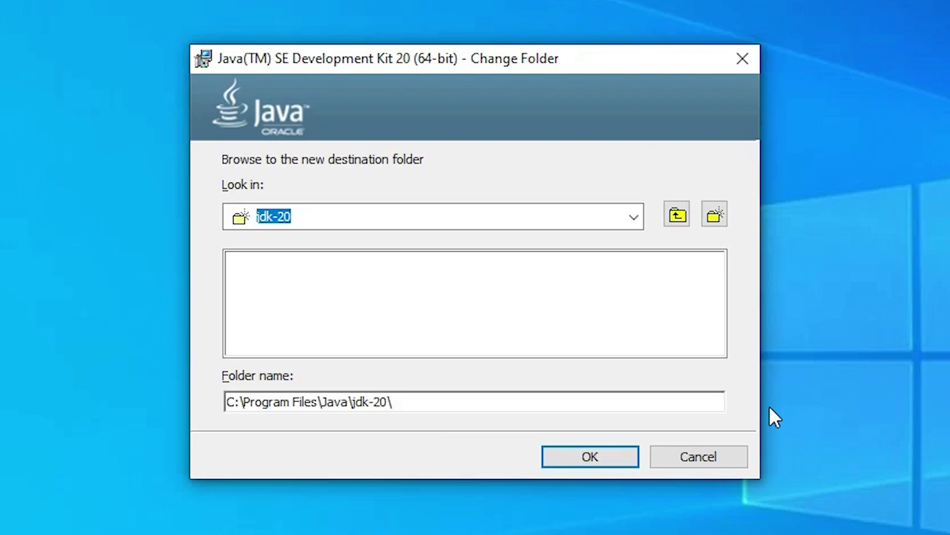
left_click(642, 218)
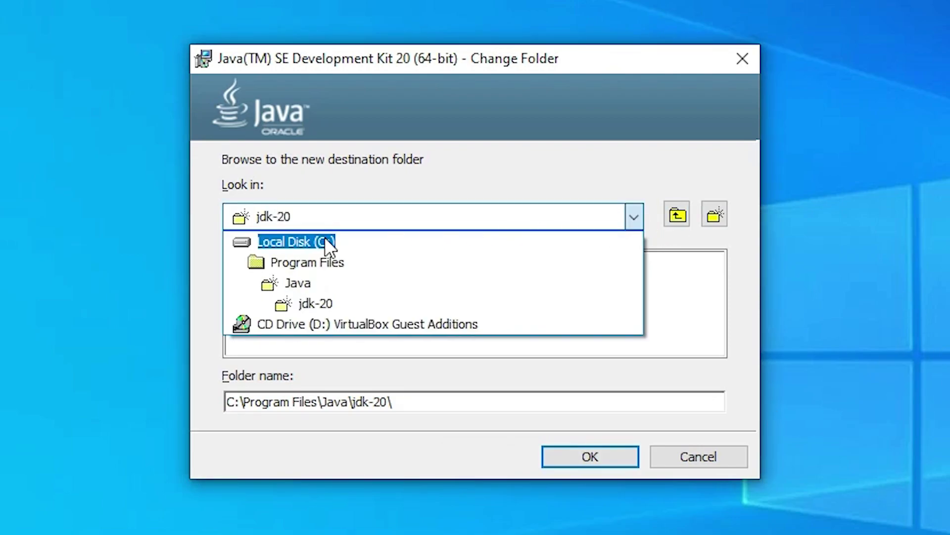
left_click(557, 171)
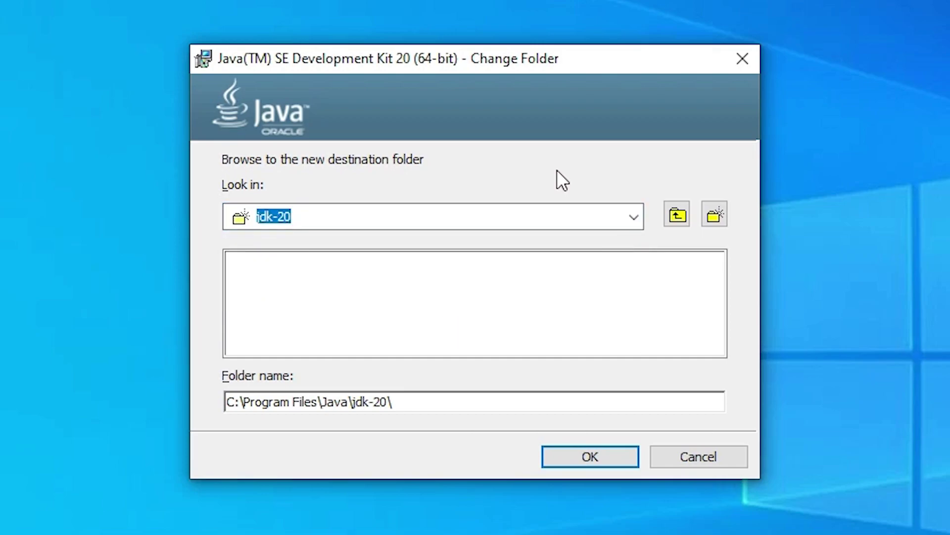
left_click(605, 453)
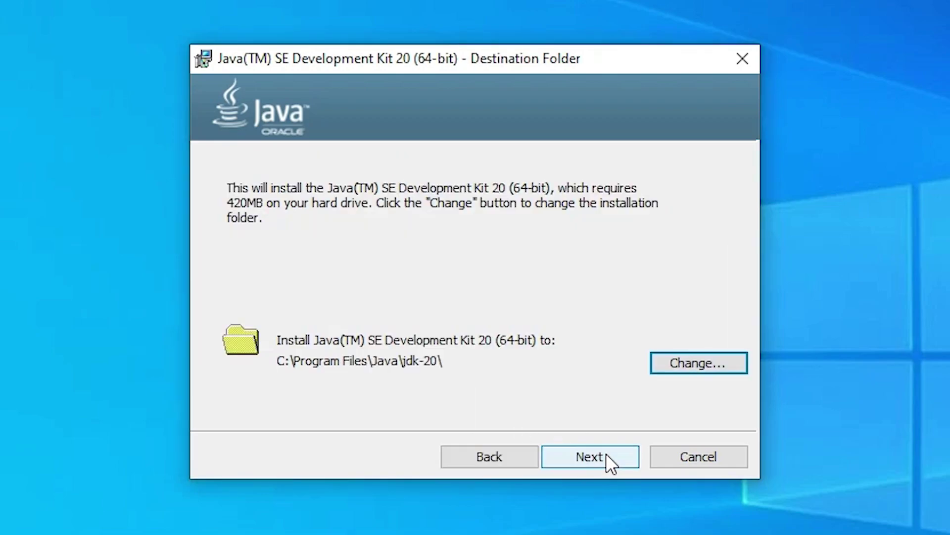
Install the development kit, close the setup wizard, and place the installer file beside the Microsoft Edge shortcut on the desktop.
left_click(617, 458)
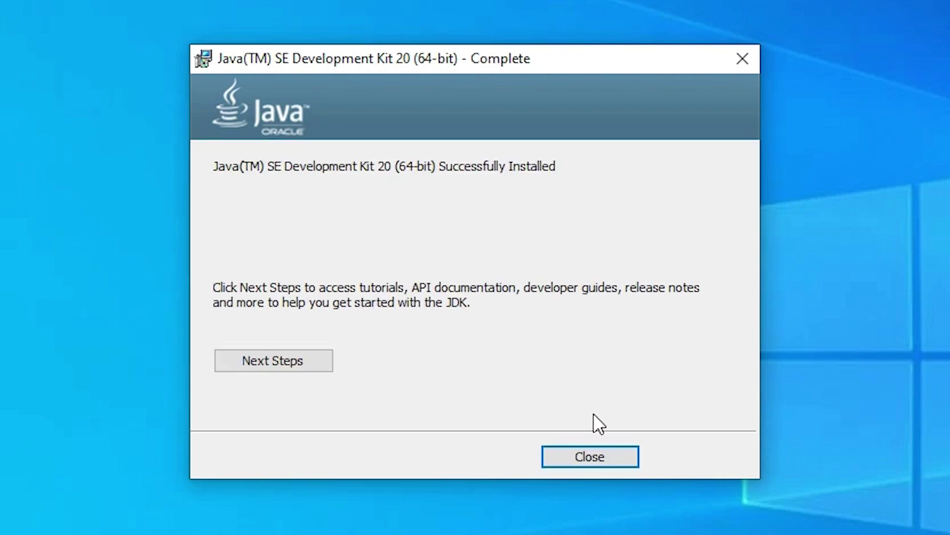
left_click(587, 458)
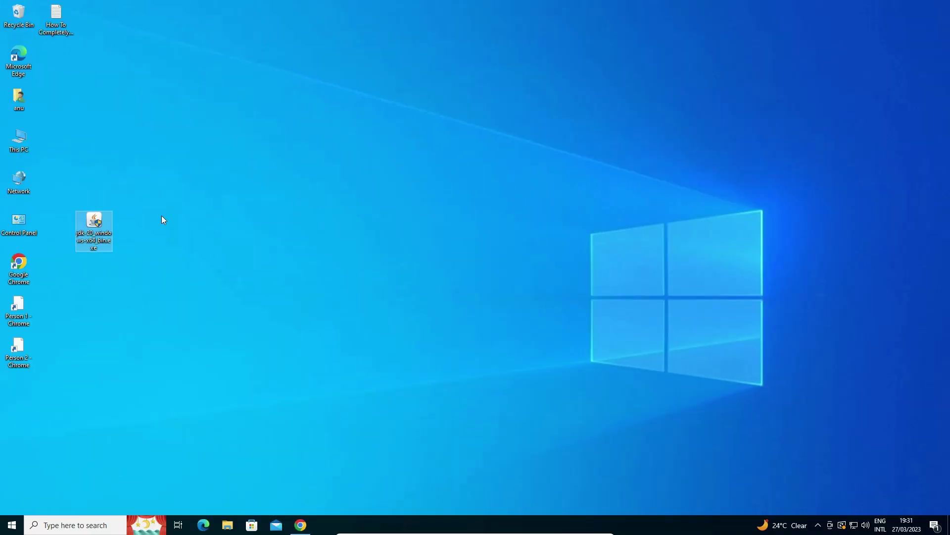
left_click_drag(102, 222, 62, 62)
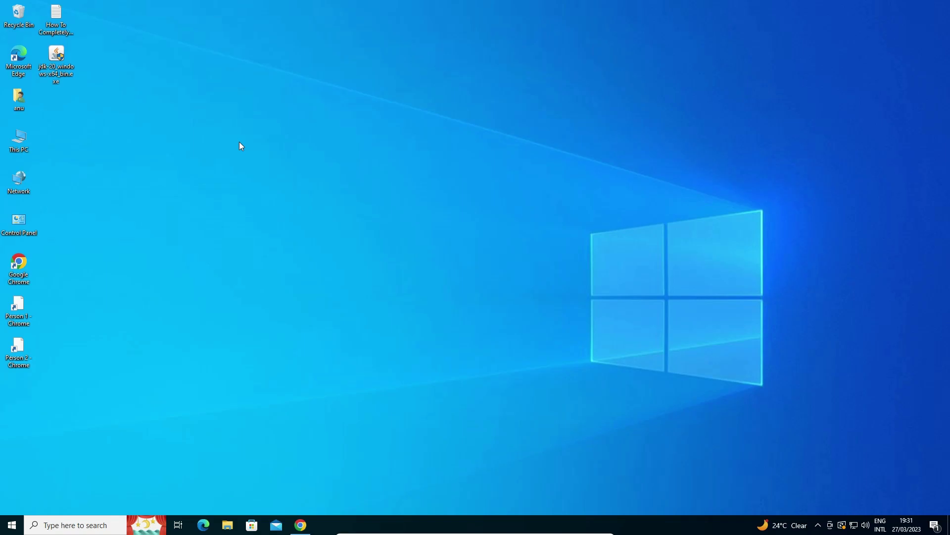
Browse from This PC to the JDK's bin folder at C:\Program Files\Java\jdk-20\bin.
left_click(19, 141)
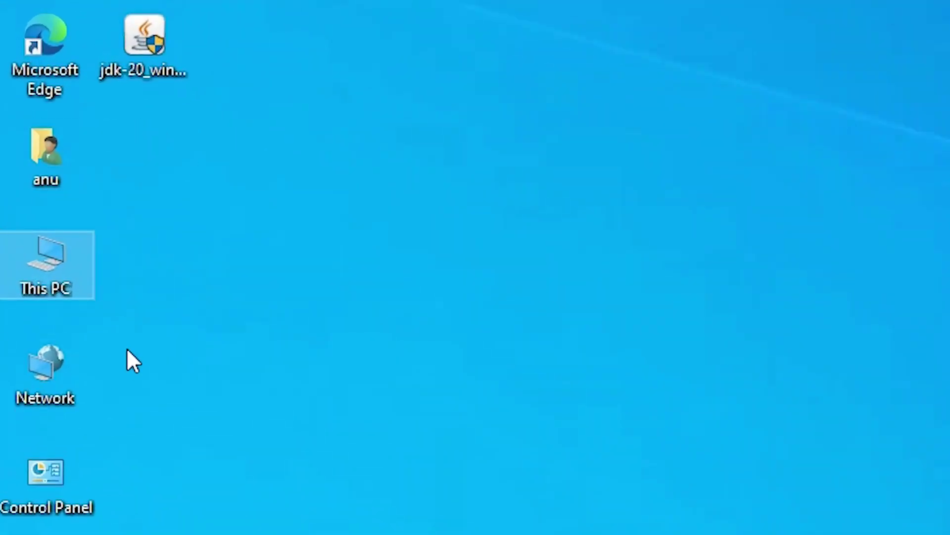
double_click(61, 269)
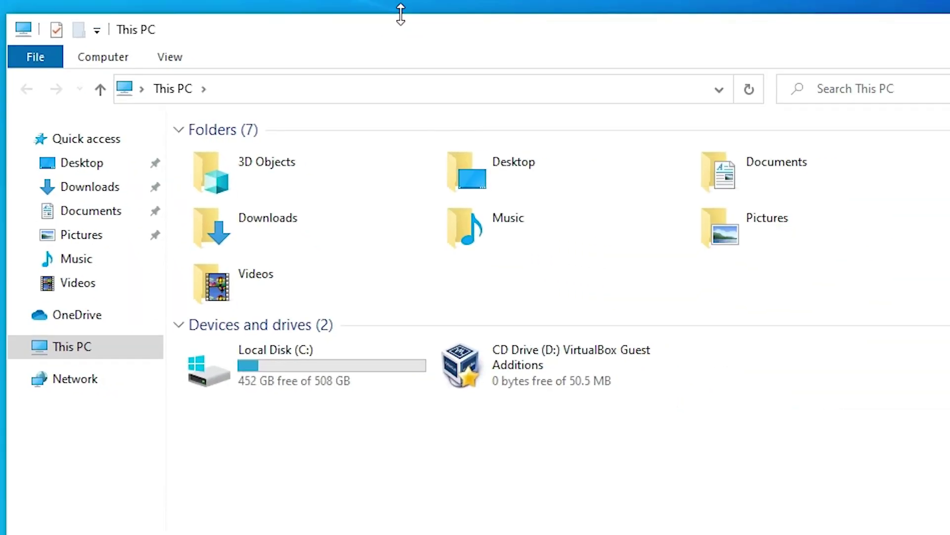
double_click(272, 360)
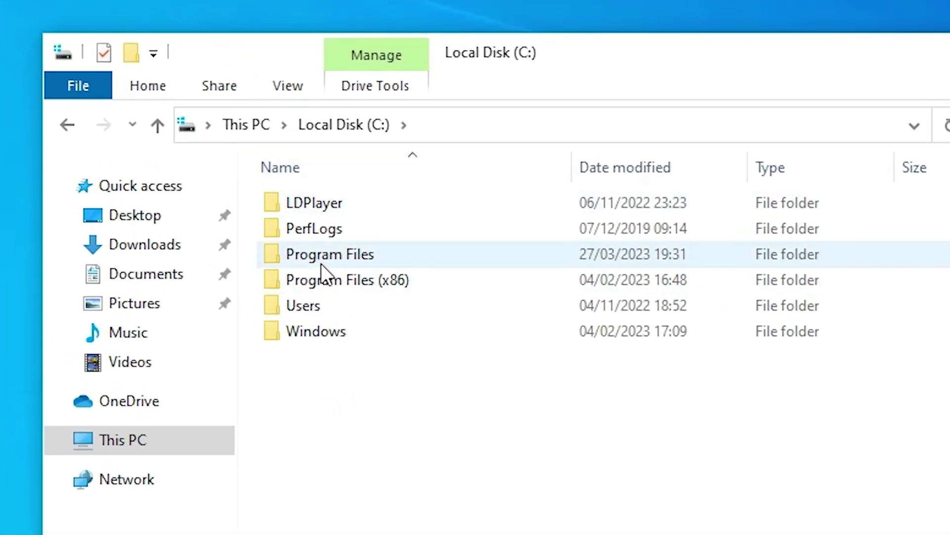
double_click(338, 258)
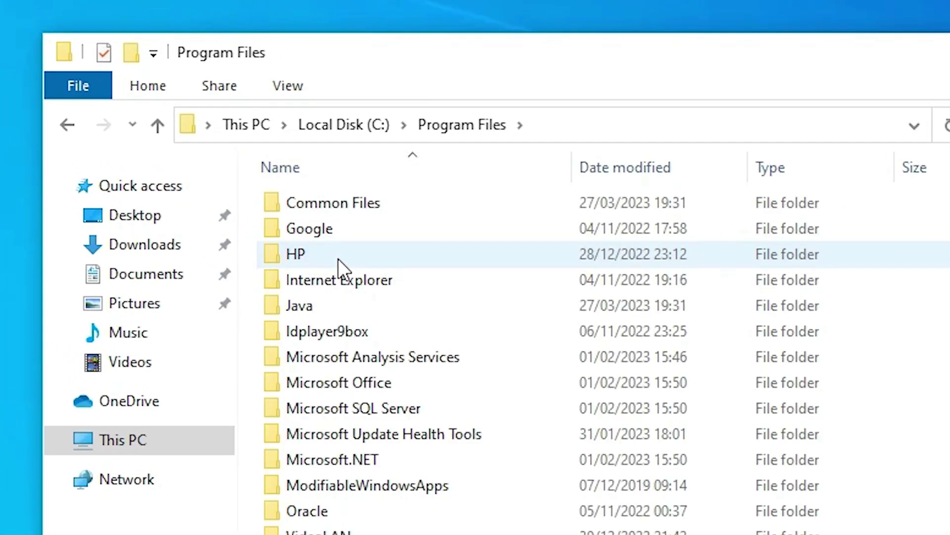
mouse_move(299, 307)
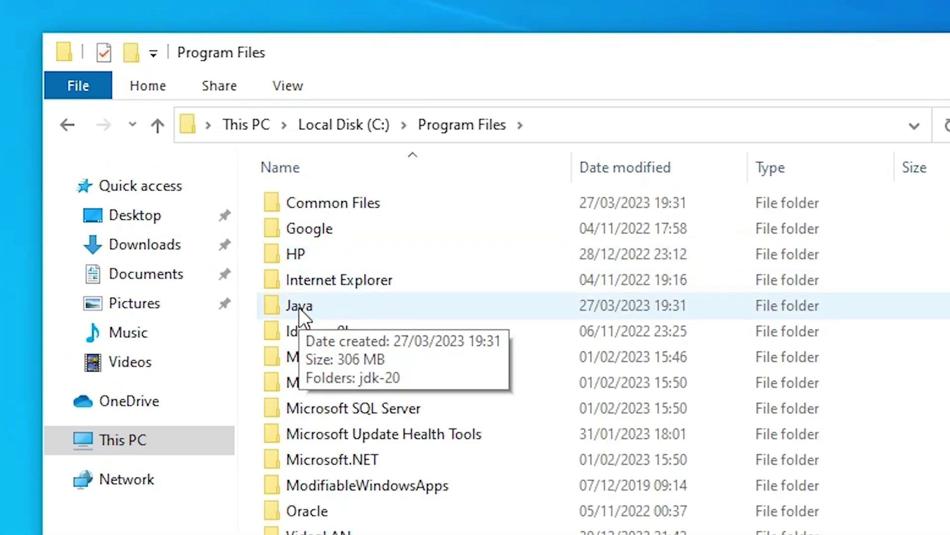
double_click(330, 313)
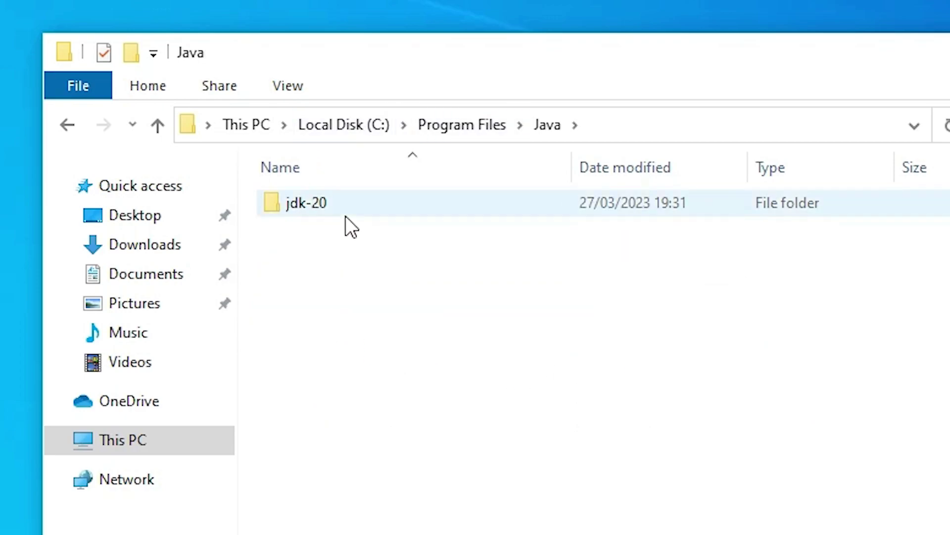
mouse_move(328, 211)
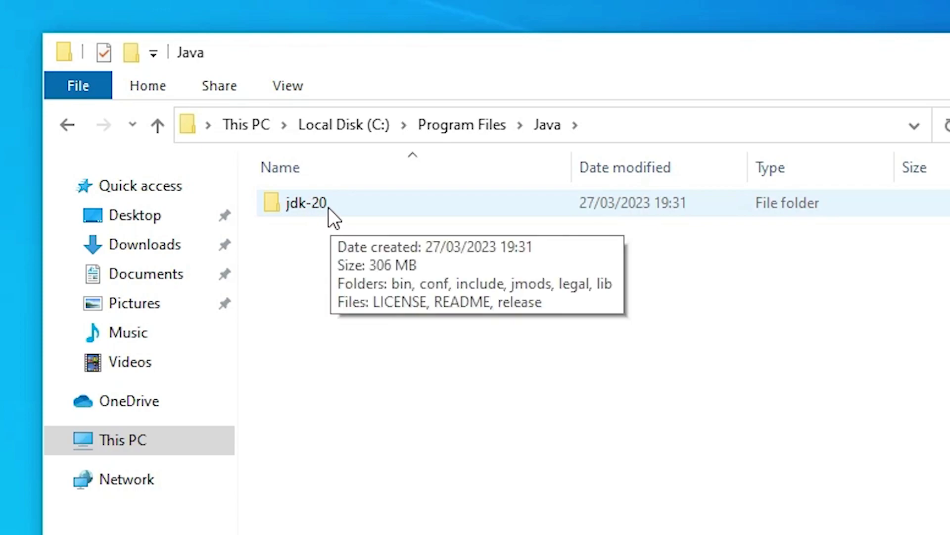
double_click(329, 207)
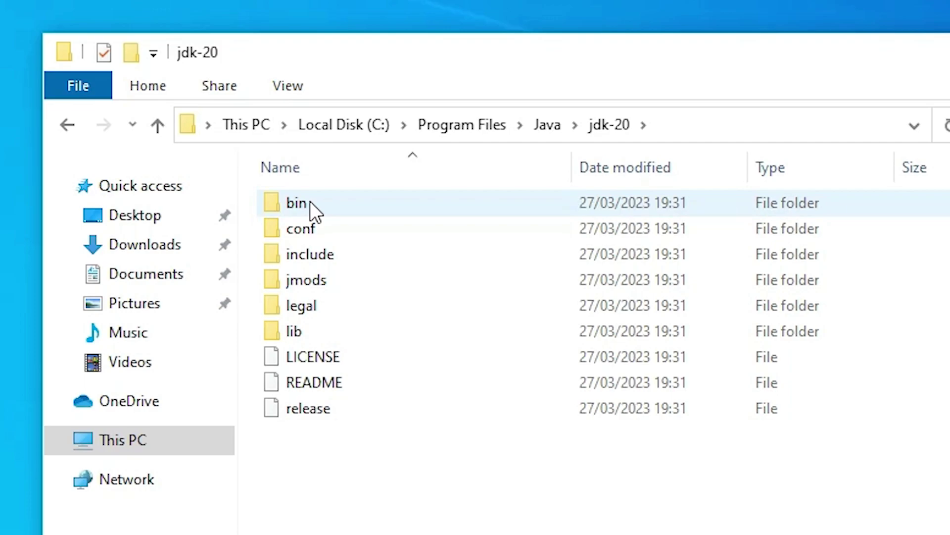
double_click(310, 201)
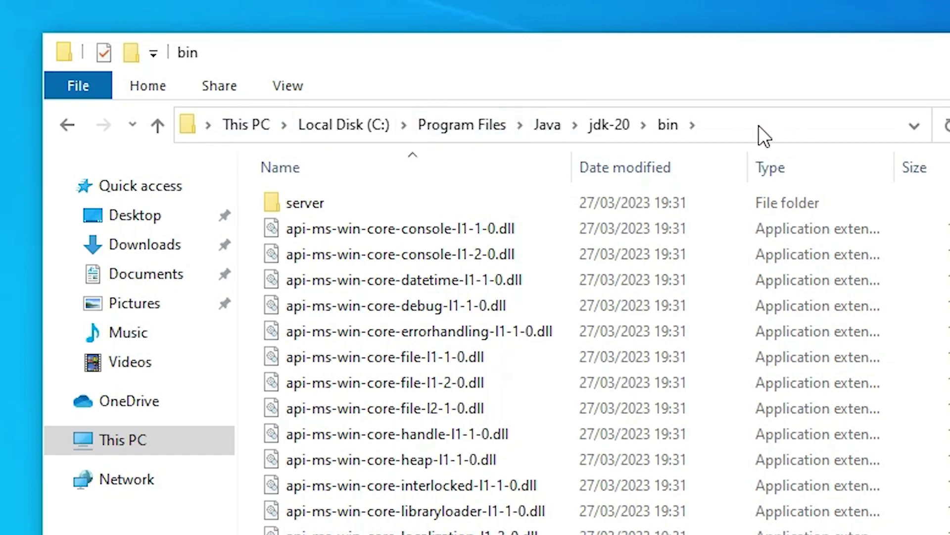
Copy the folder path C:\Program Files\Java\jdk-20\bin and minimize the File Explorer window.
left_click(757, 126)
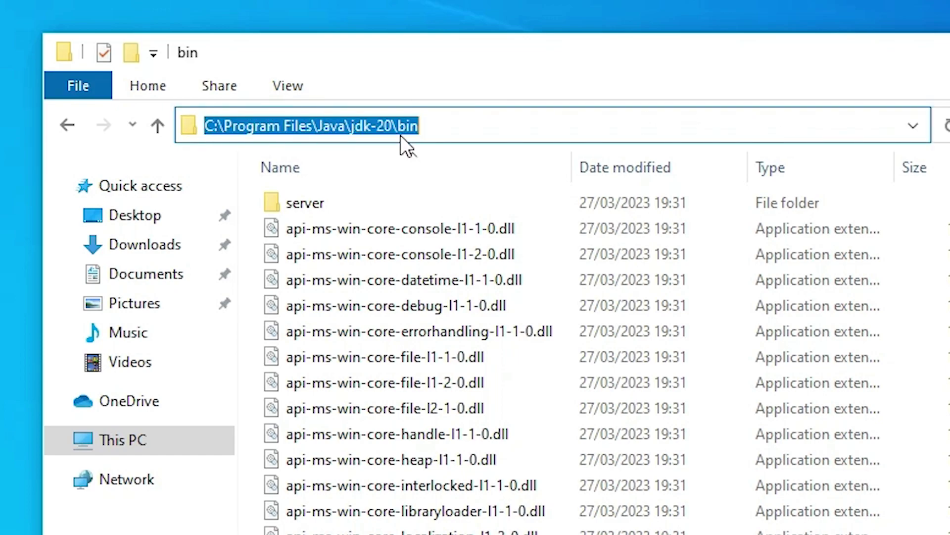
left_click(510, 128)
left_click_drag(411, 127, 203, 116)
key("cmd+c")
right_click(358, 128)
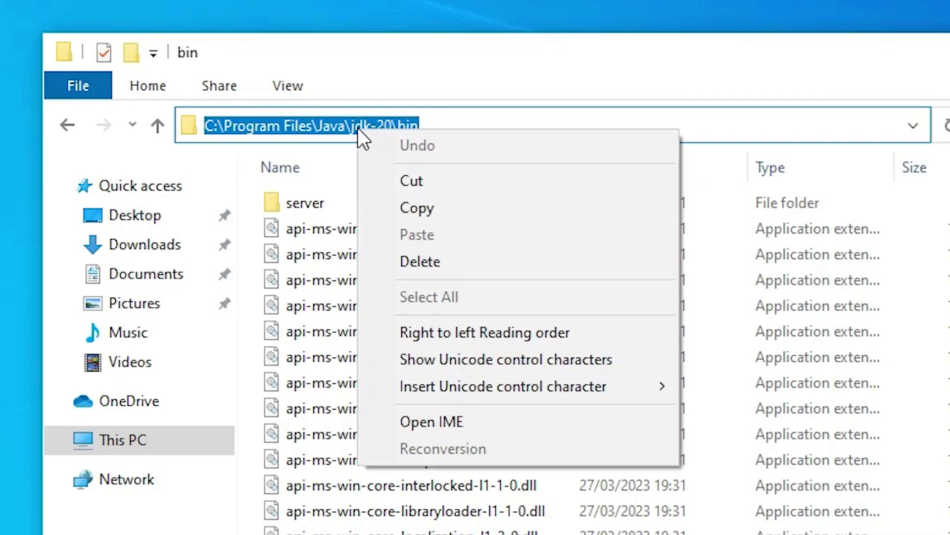
left_click(434, 198)
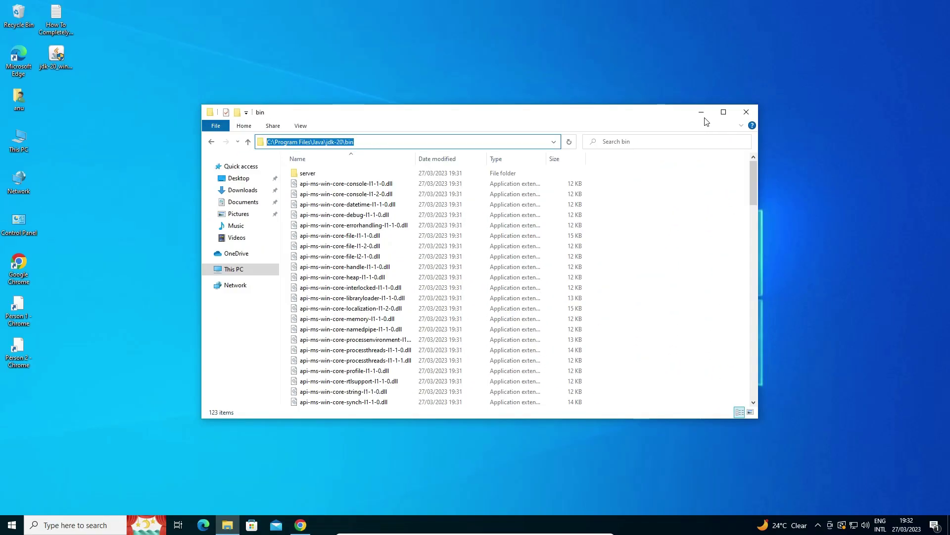
left_click(701, 112)
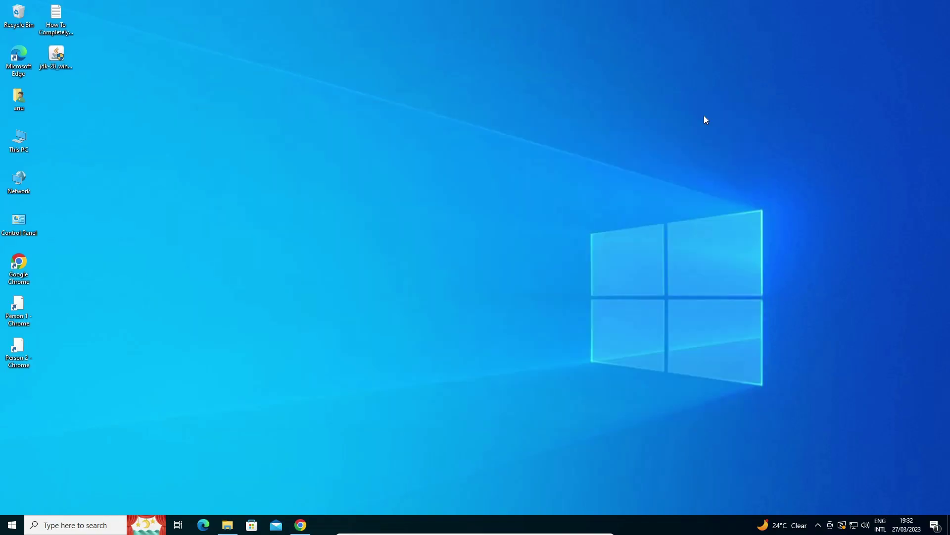
Find the system environment variables settings through Windows search and bring up the Environment Variables dialog.
left_click(5, 526)
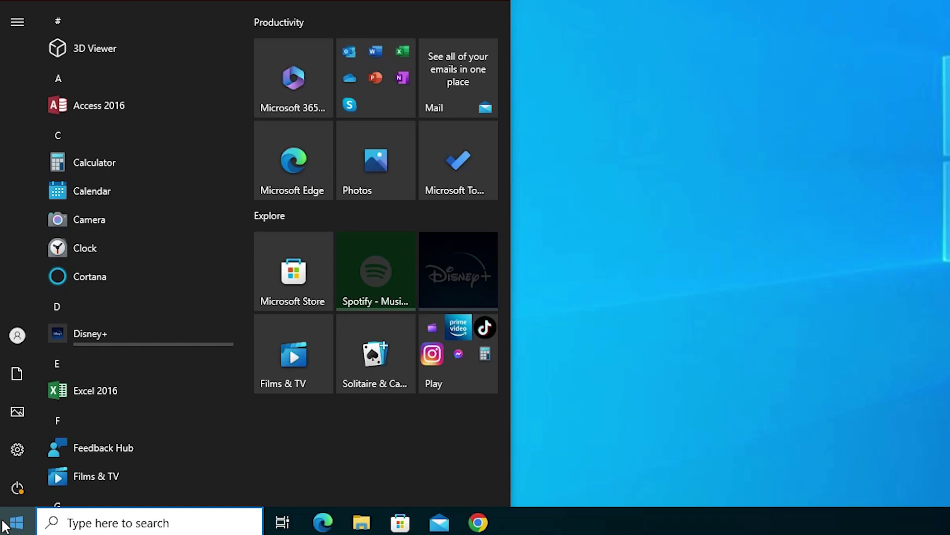
type("edit the")
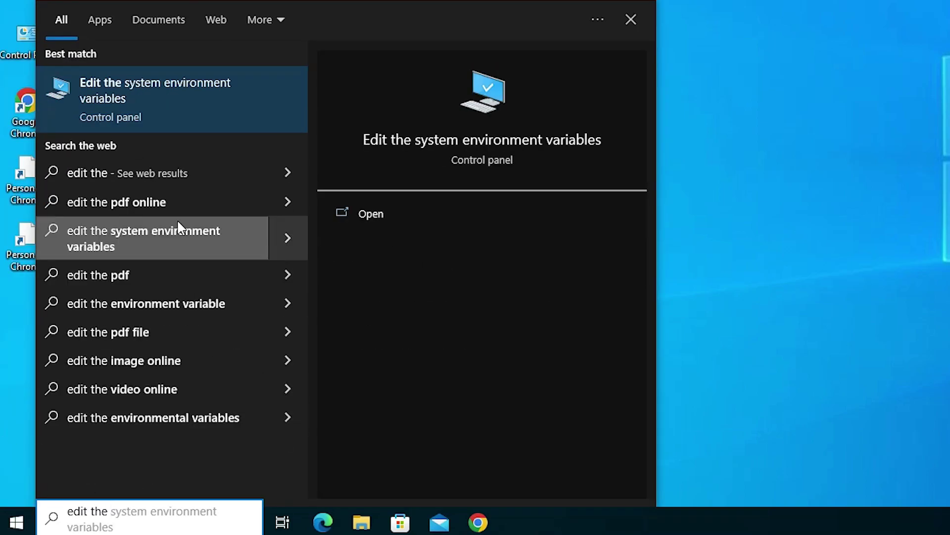
left_click(146, 93)
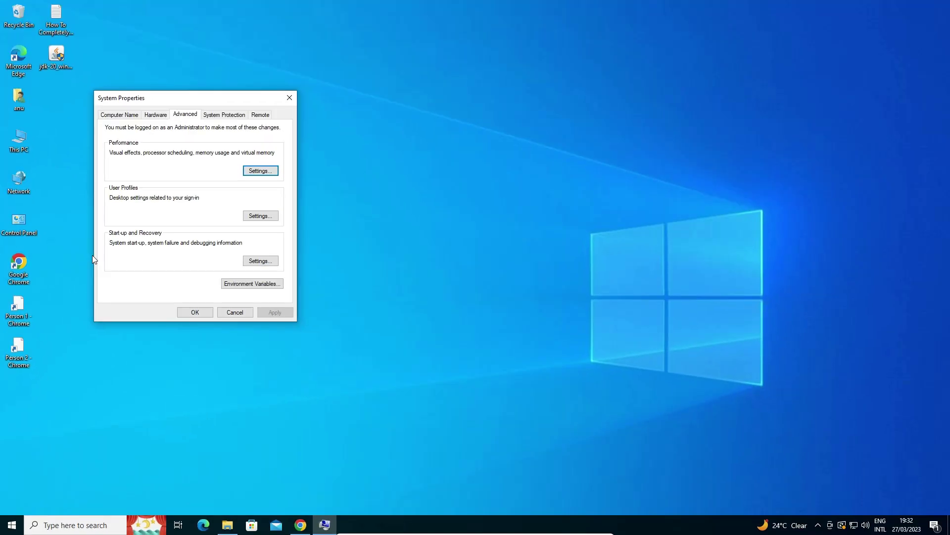
left_click_drag(472, 207, 382, 144)
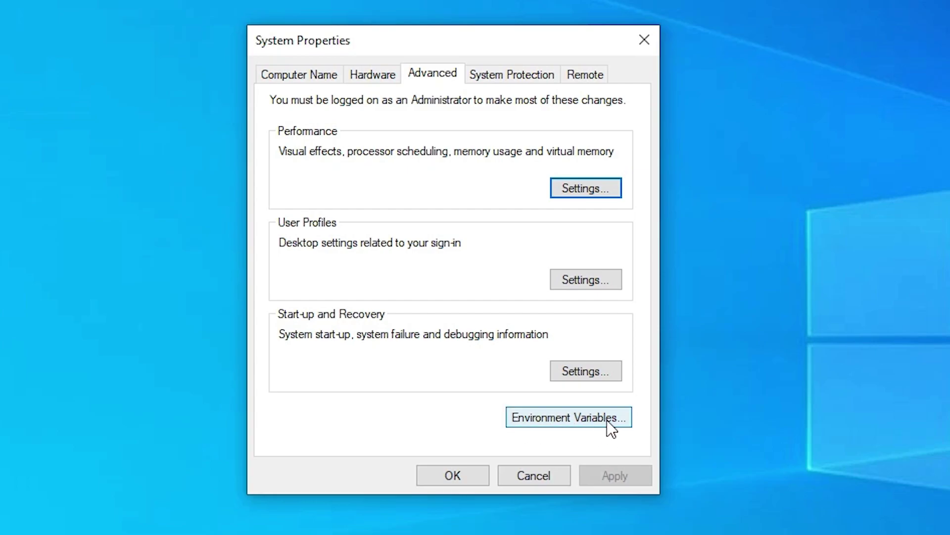
left_click(608, 421)
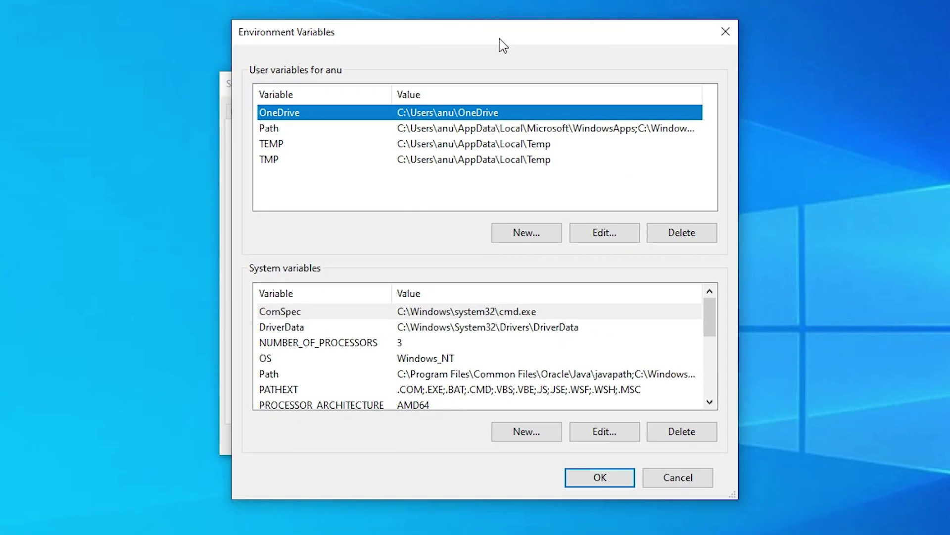
left_click_drag(502, 45, 472, 45)
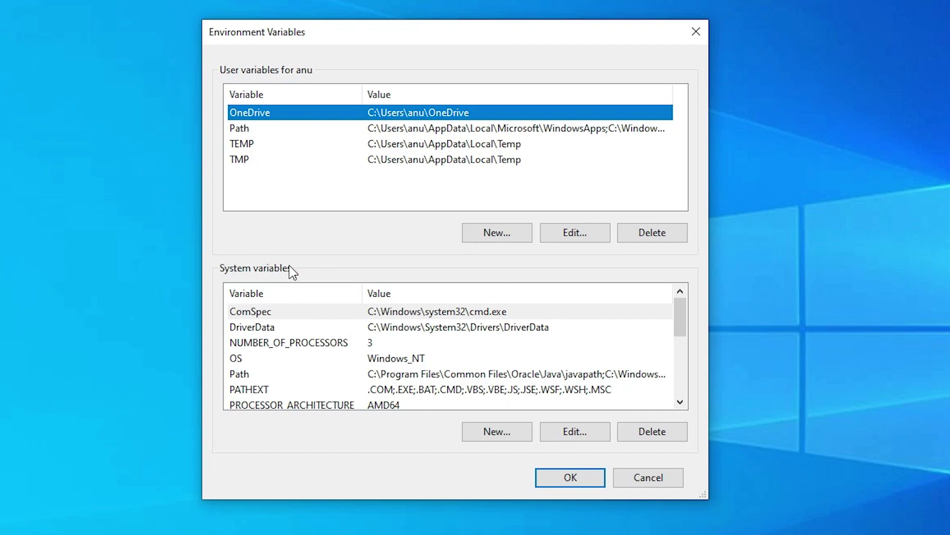
Add the copied path C:\Program Files\Java\jdk-20\bin as a new entry in the system Path variable.
left_click(248, 375)
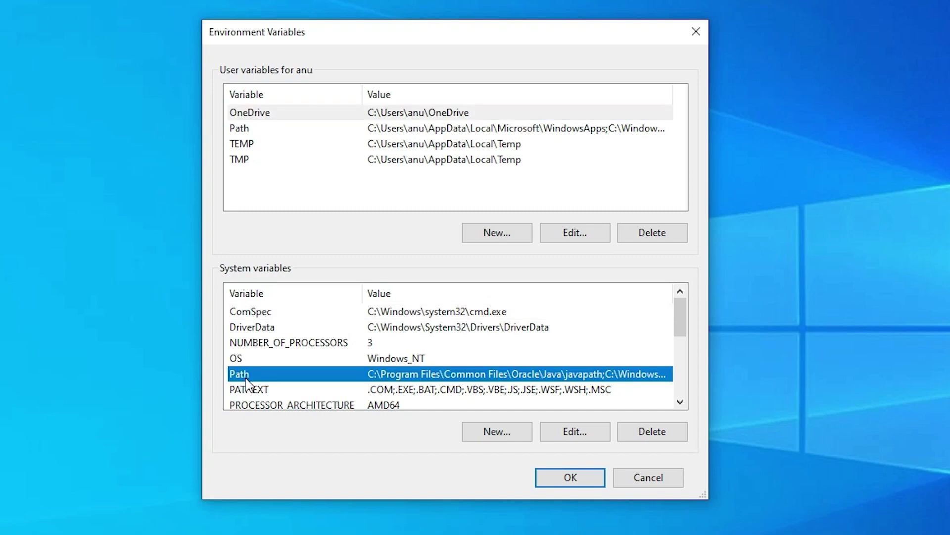
left_click(586, 434)
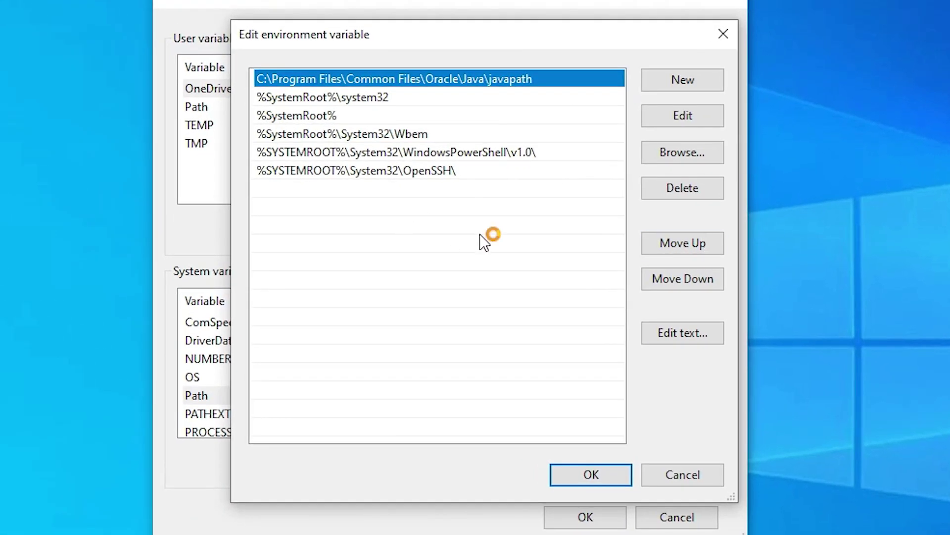
left_click(702, 84)
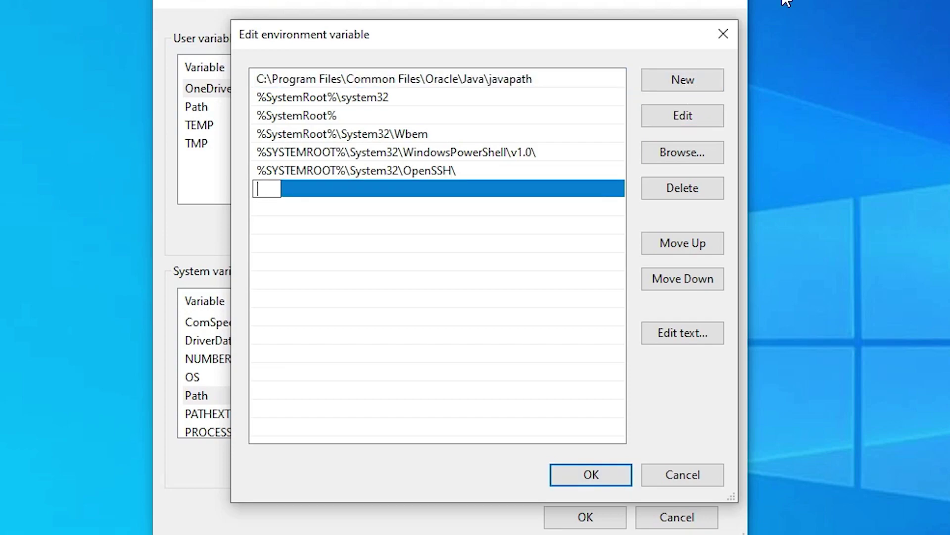
right_click(267, 190)
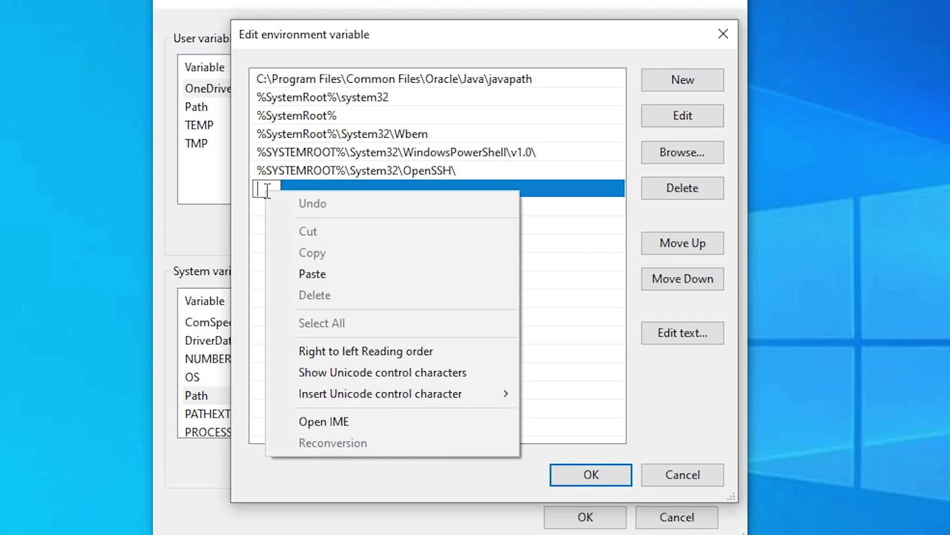
left_click(343, 275)
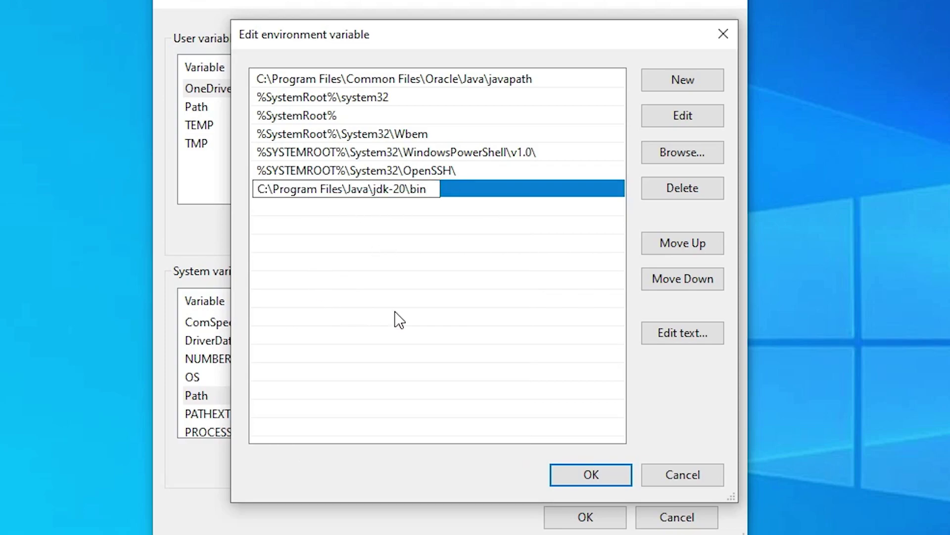
left_click(413, 314)
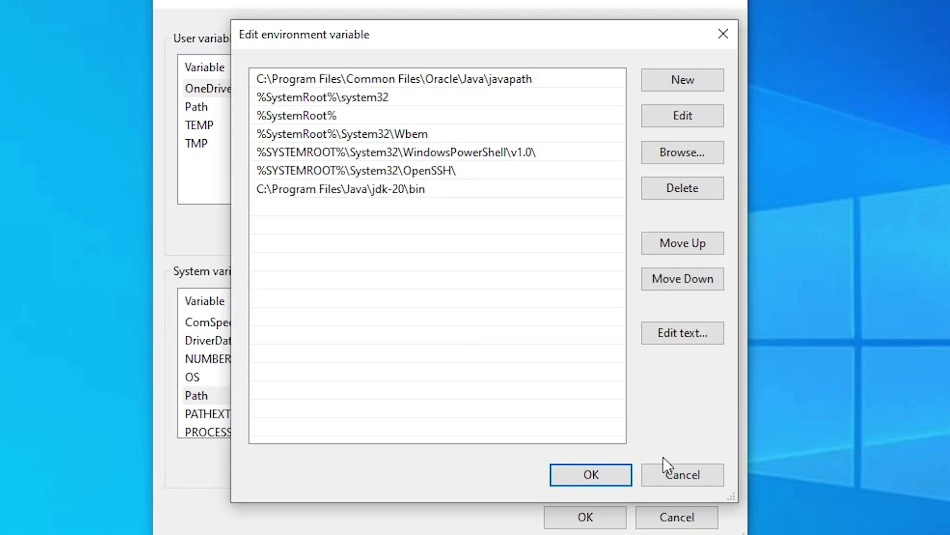
left_click(607, 473)
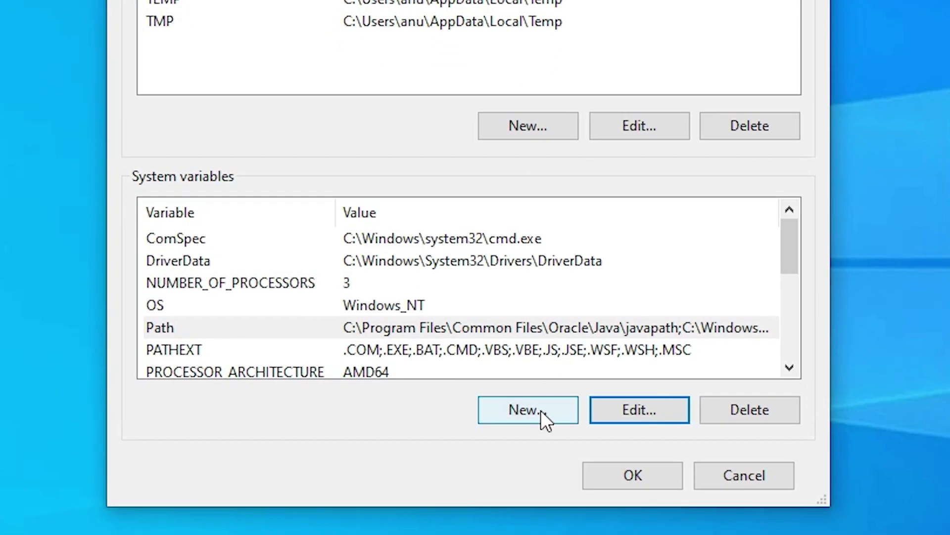
Create a system variable JAVA_HOME with the value C:\Program Files\Java\jdk-20, then save and close the system settings.
left_click(547, 414)
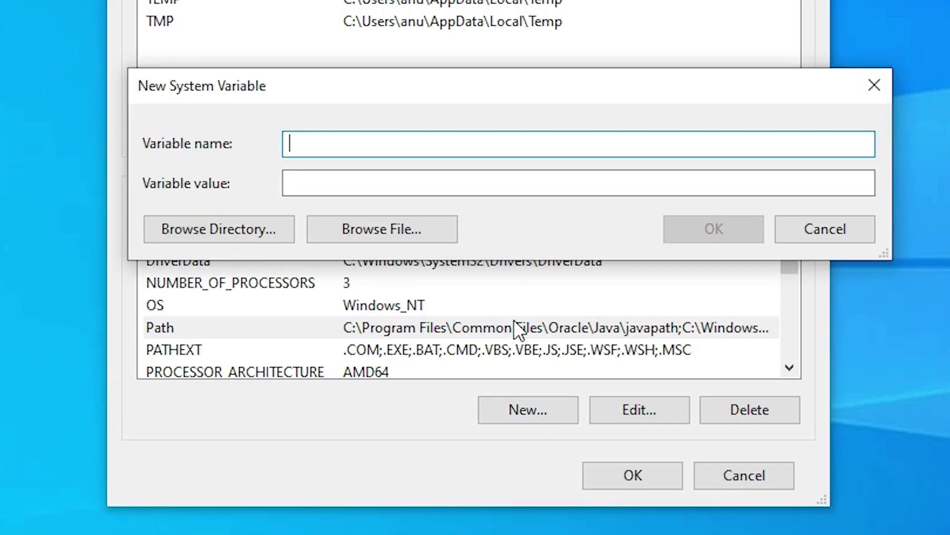
type("J")
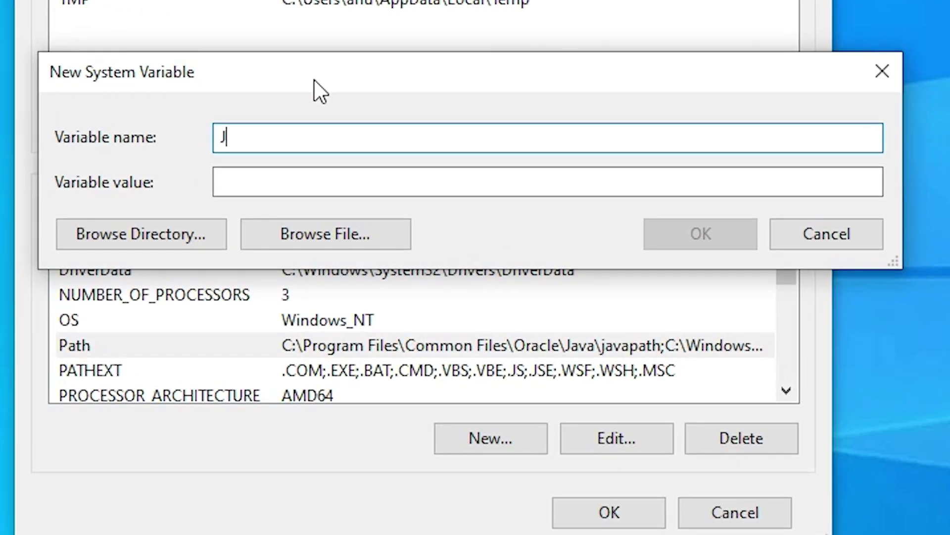
type("AVA_HOME")
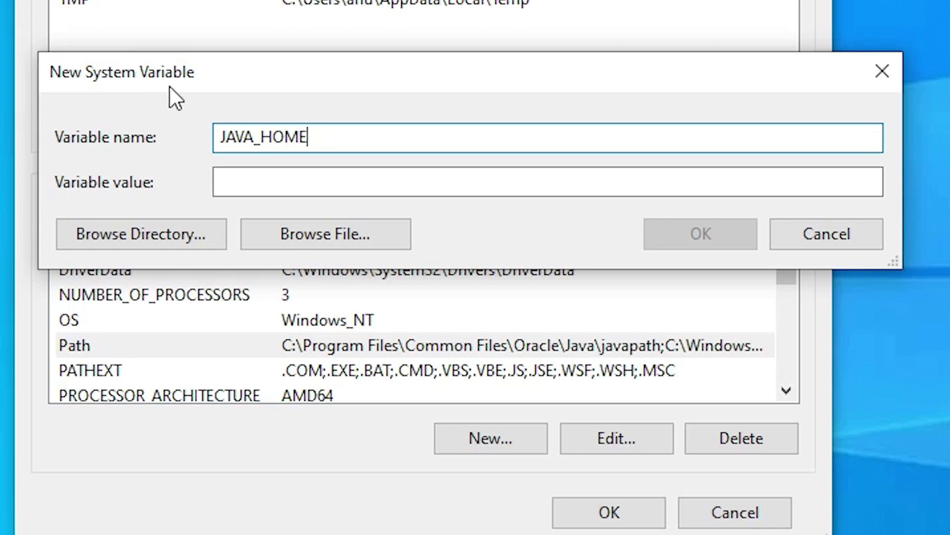
left_click(270, 190)
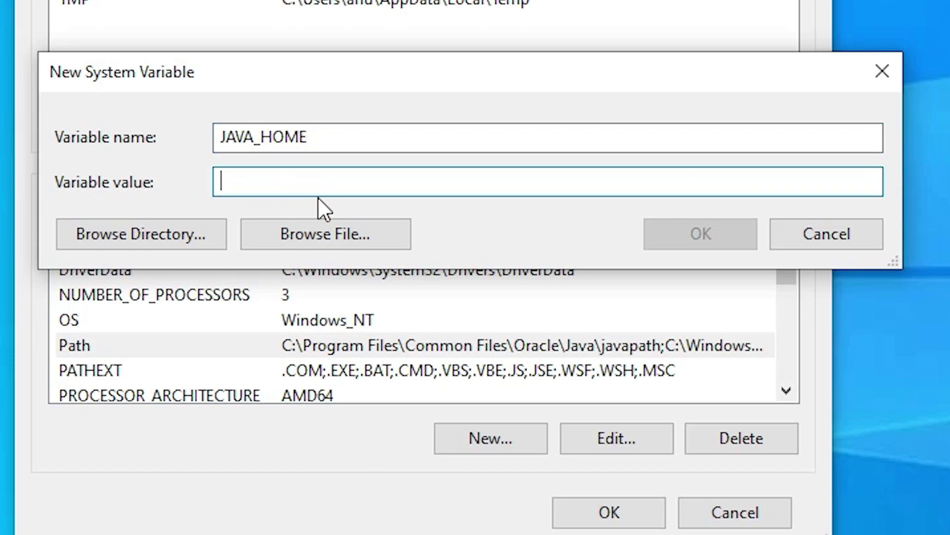
right_click(280, 181)
left_click(384, 293)
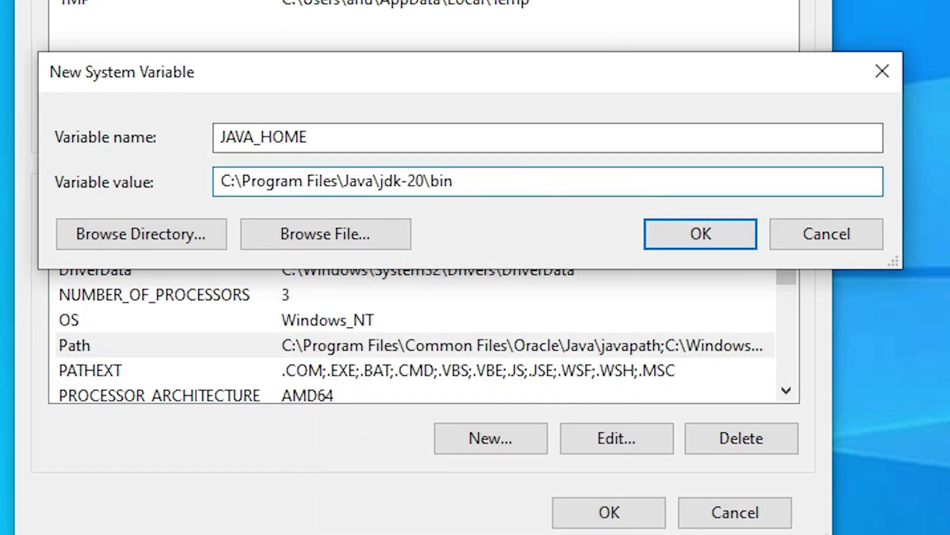
key("BackSpace")
key("BackSpace")
key("BackSpace")
left_click(708, 238)
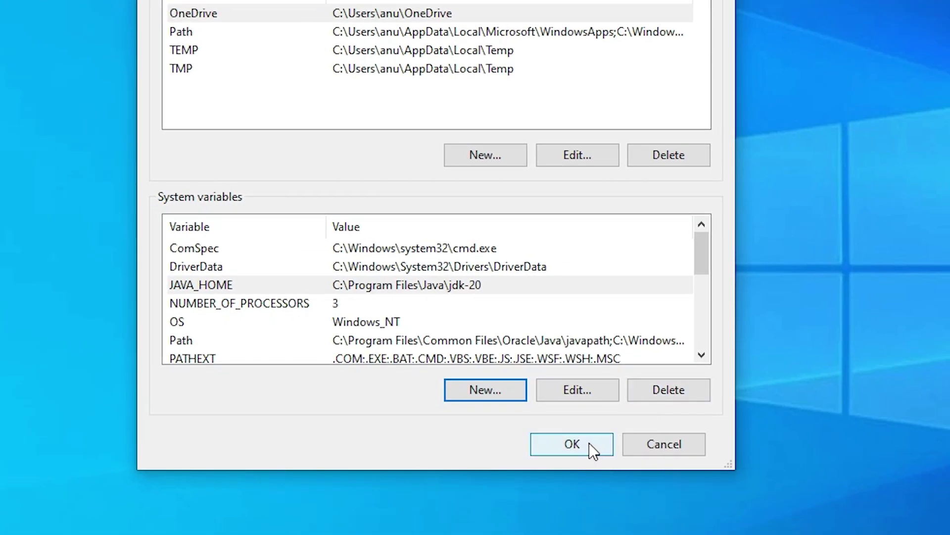
left_click(588, 442)
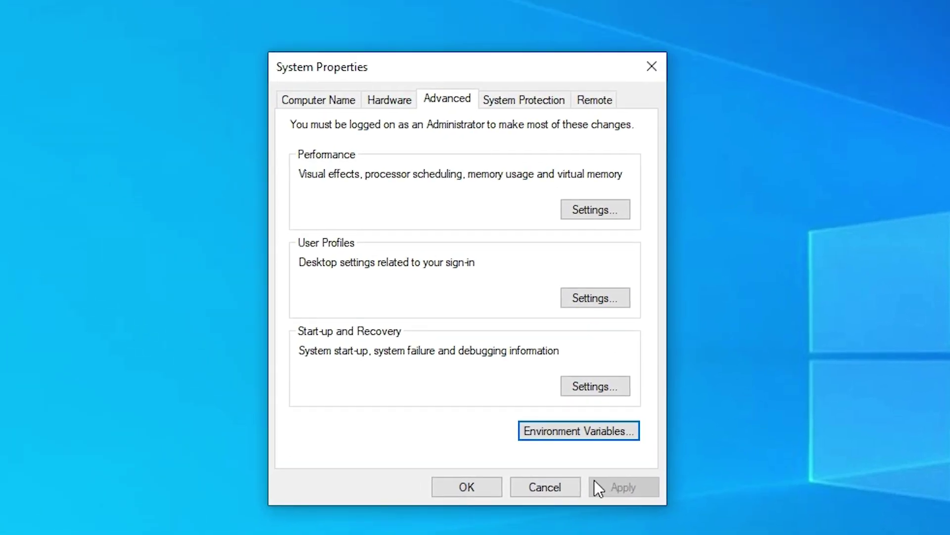
left_click(486, 492)
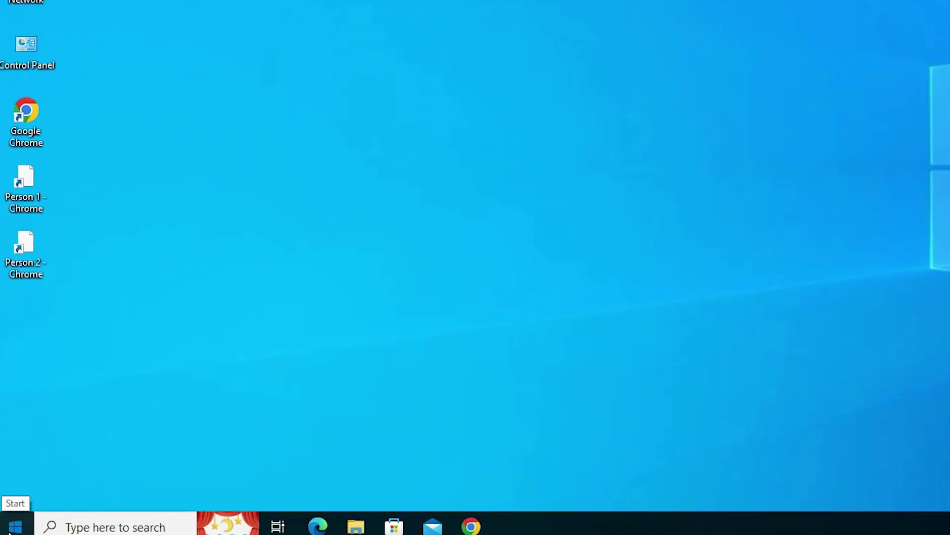
Open Command Prompt and check the installed Java runtime with the command java --version.
left_click(14, 526)
type("cmd")
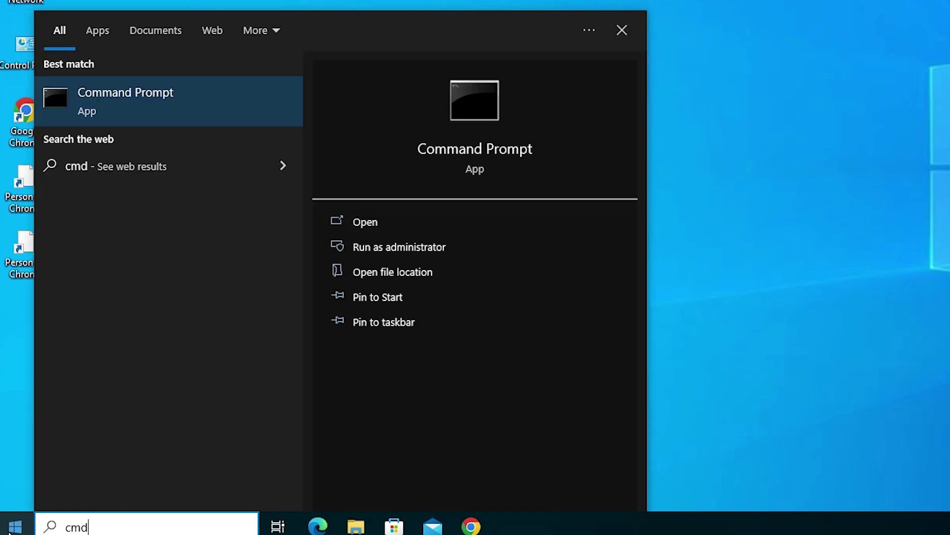
left_click(190, 109)
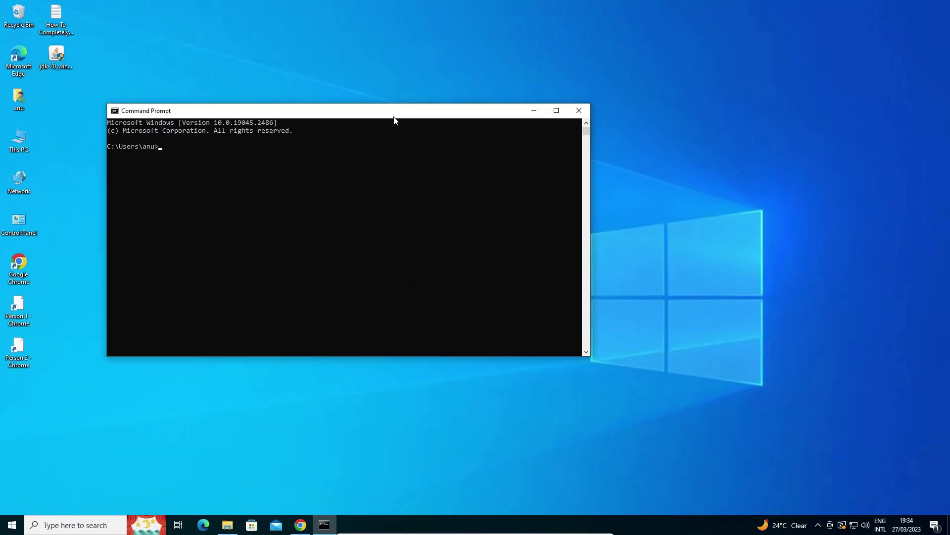
left_click_drag(393, 114, 502, 176)
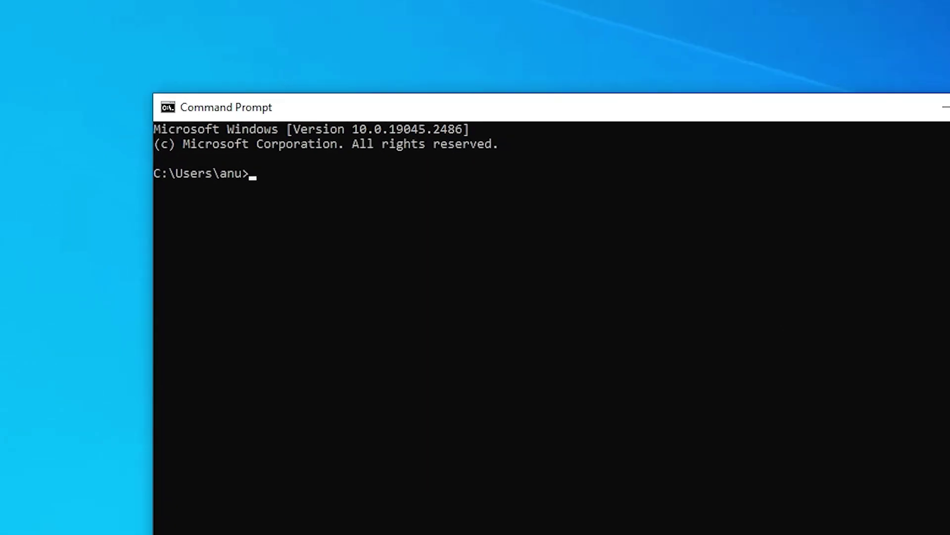
type("j")
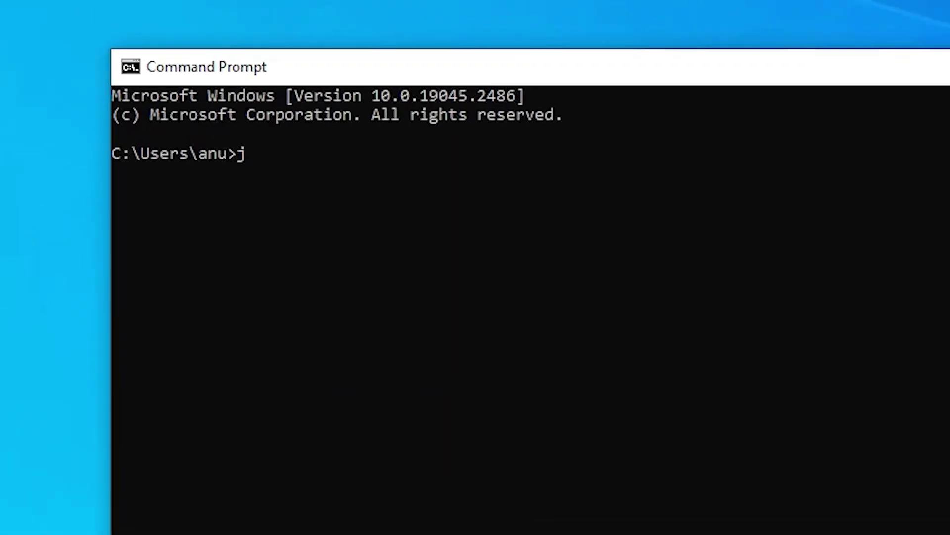
type("ava --version")
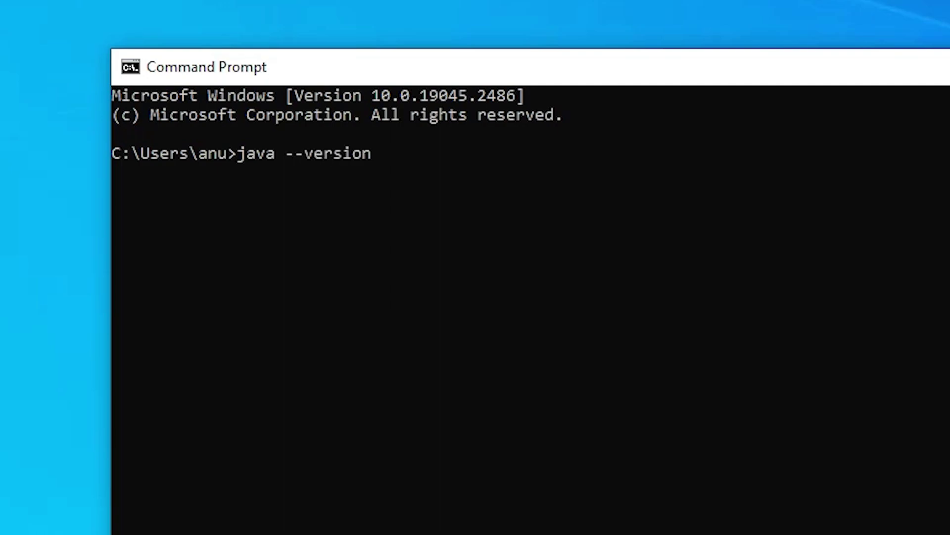
key("Return")
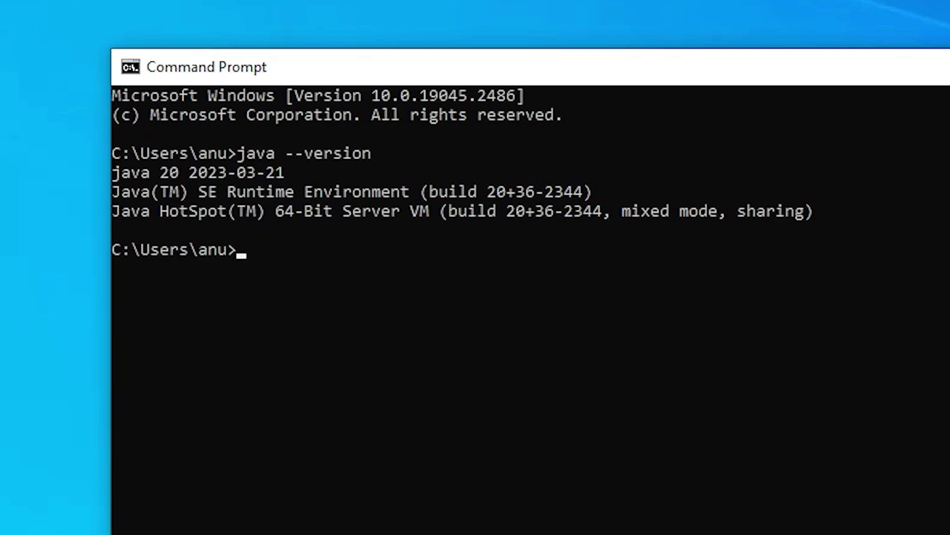
Check the installed Java compiler's version with the command javac --version.
type("javac --versiob")
key("BackSpace")
type("n")
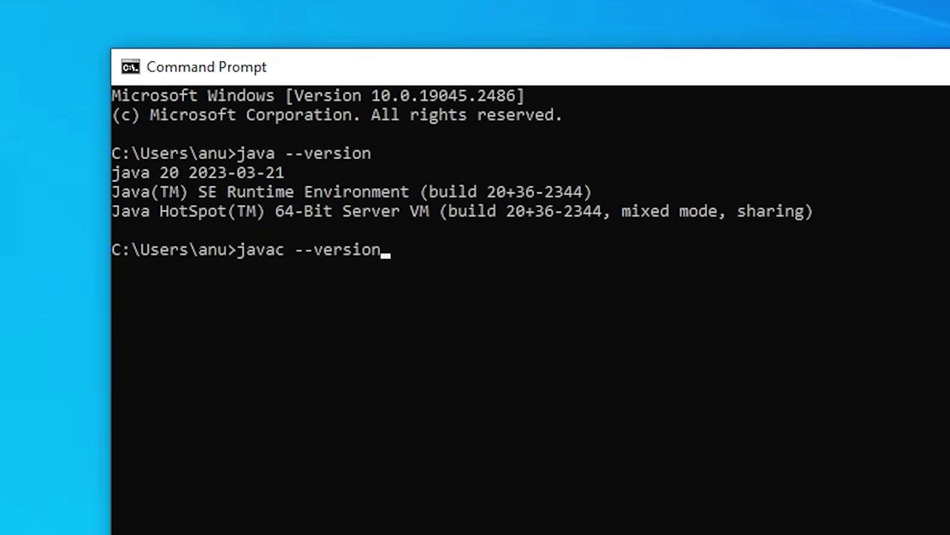
key("Return")
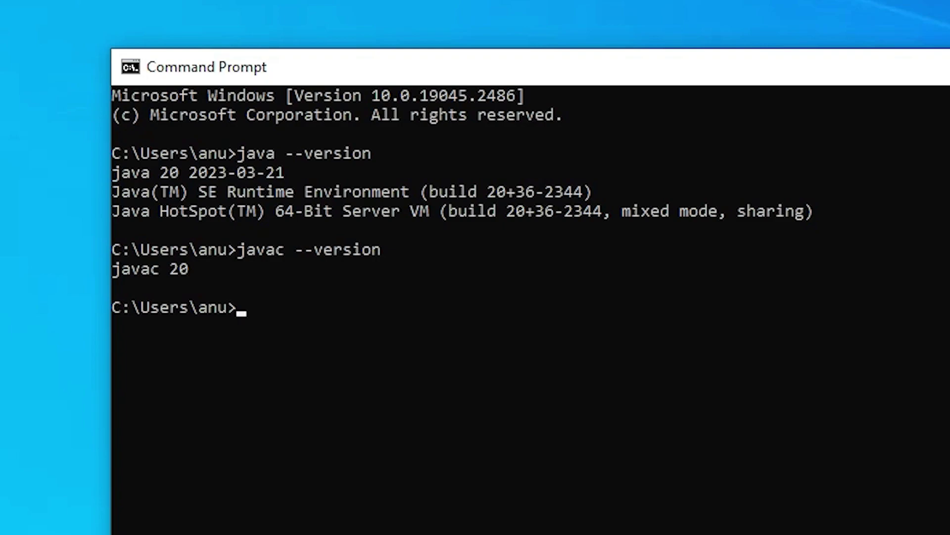
Run javac without arguments to show its usage options, then close Command Prompt.
type("javac")
key("Return")
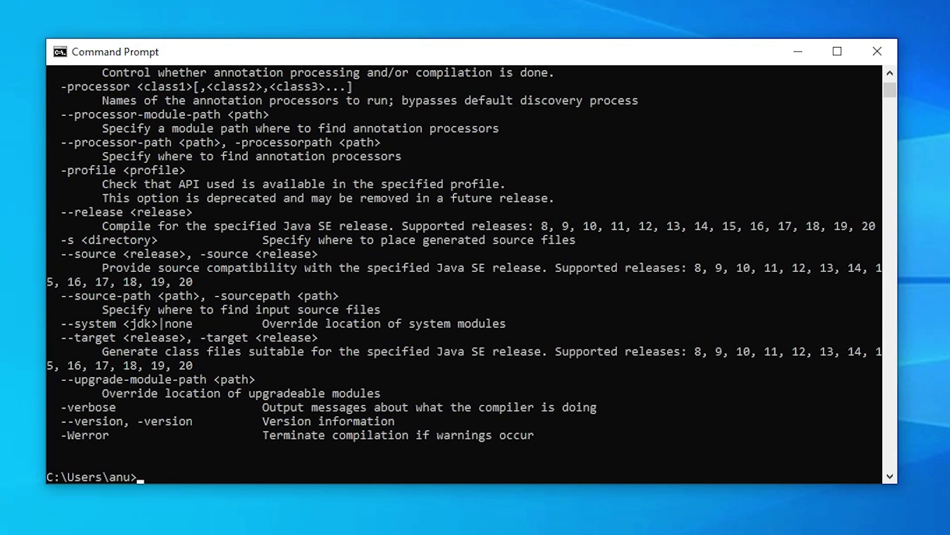
left_click(878, 48)
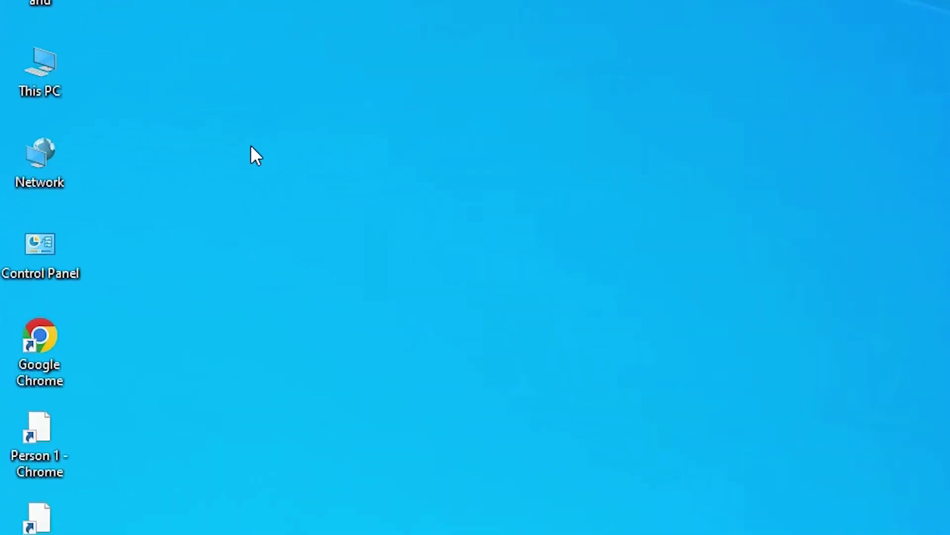
Create a new folder named Test on the desktop.
right_click(116, 179)
mouse_move(370, 327)
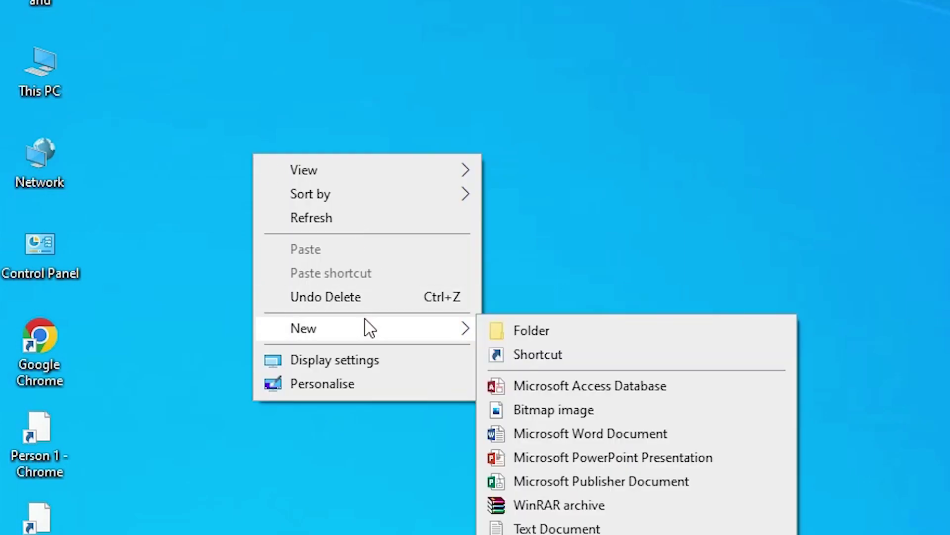
left_click(532, 331)
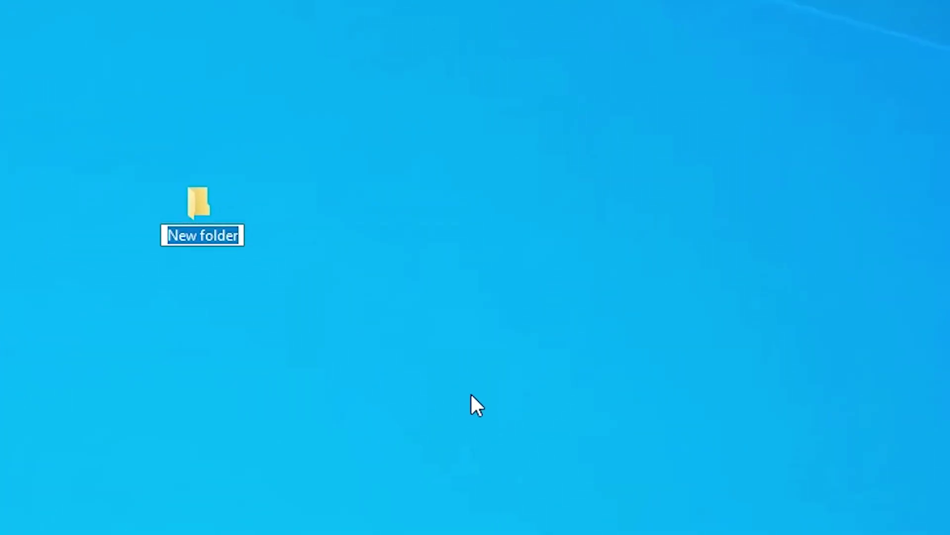
type("Tes")
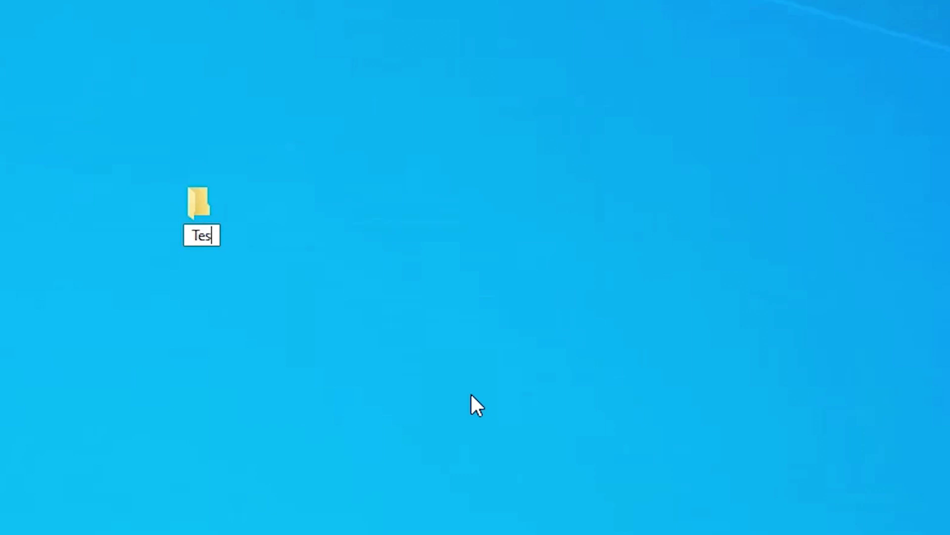
type("t")
key("Return")
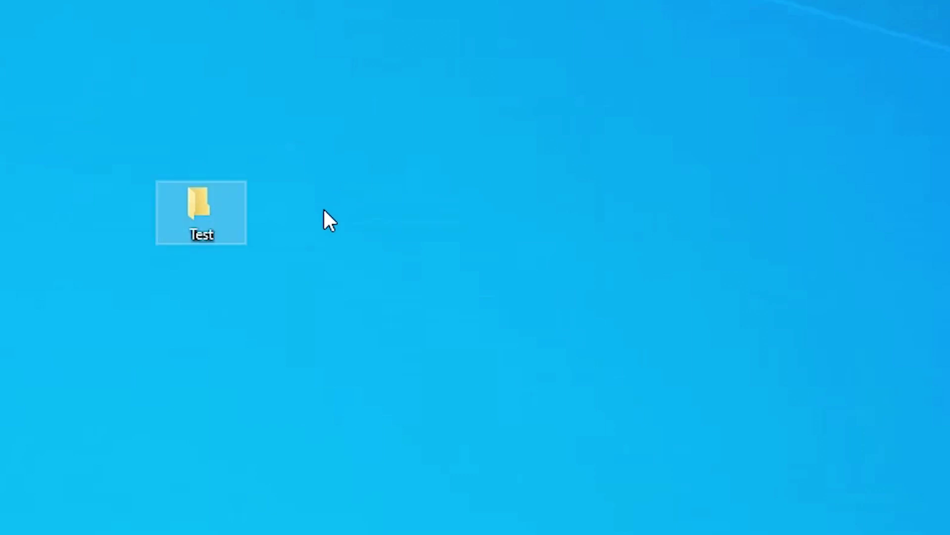
Open the Test folder and create a new text document in it, keeping the default name.
double_click(207, 222)
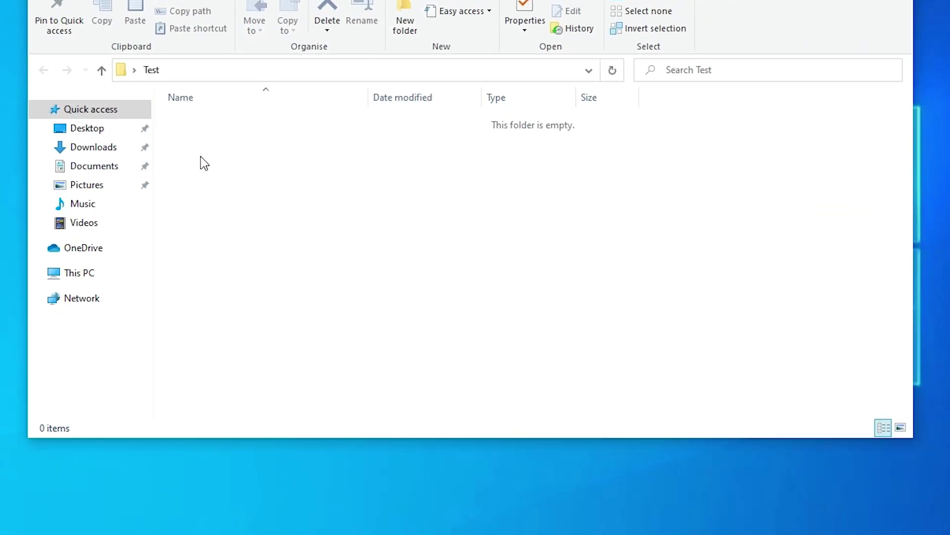
right_click(201, 157)
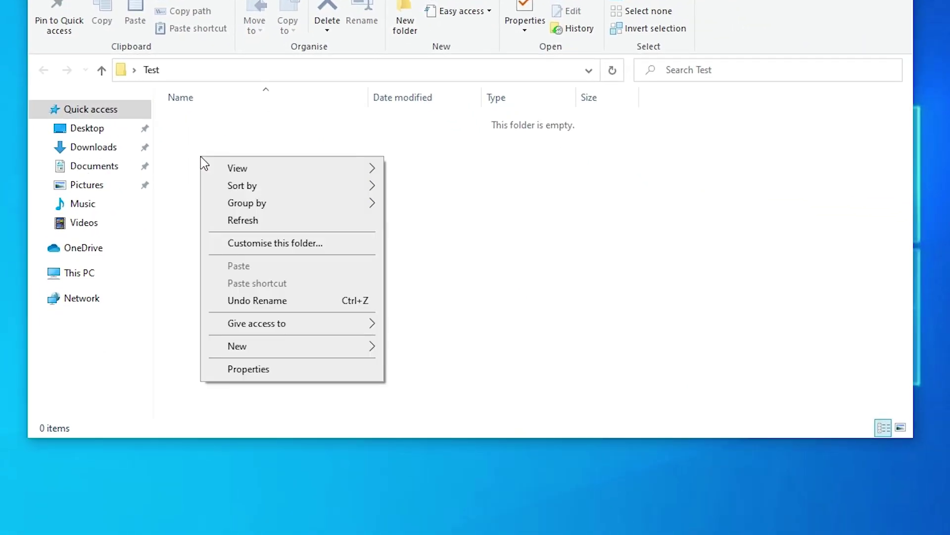
mouse_move(248, 348)
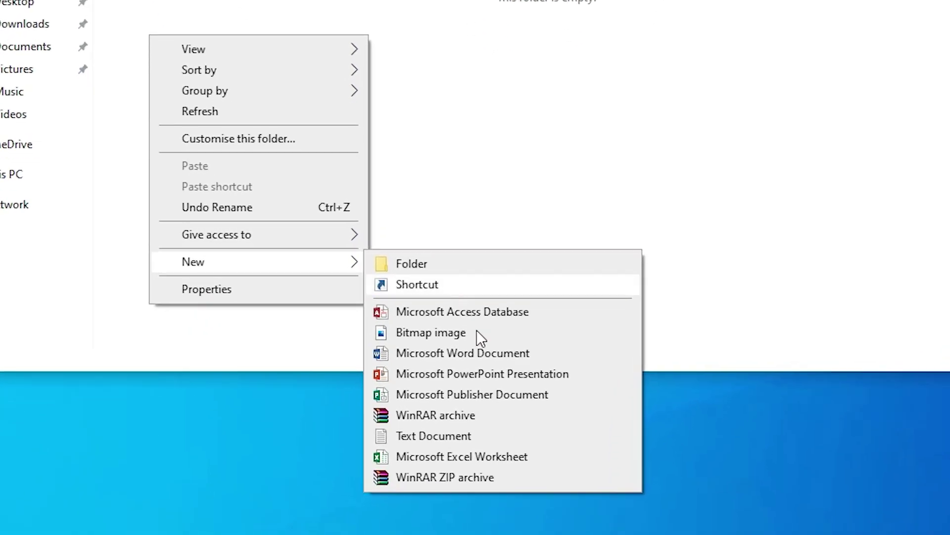
left_click(453, 437)
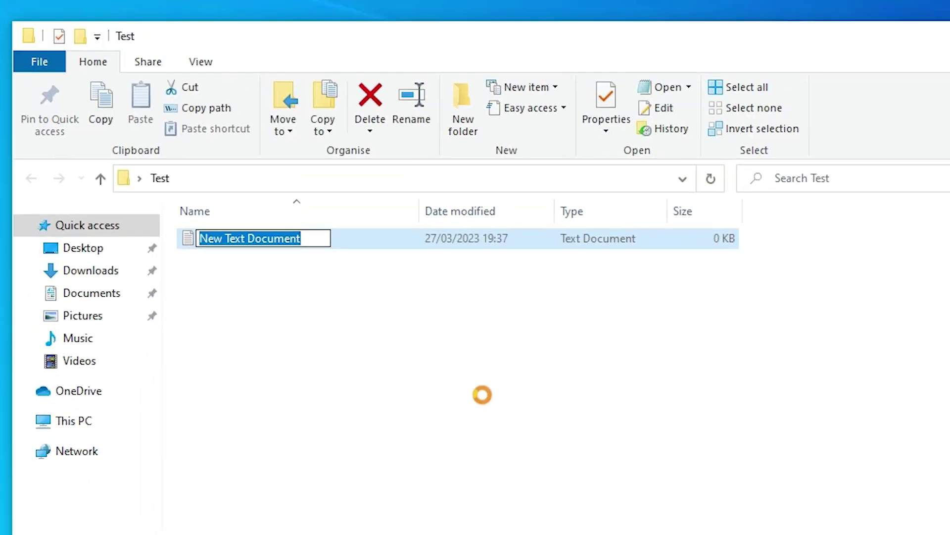
left_click(505, 284)
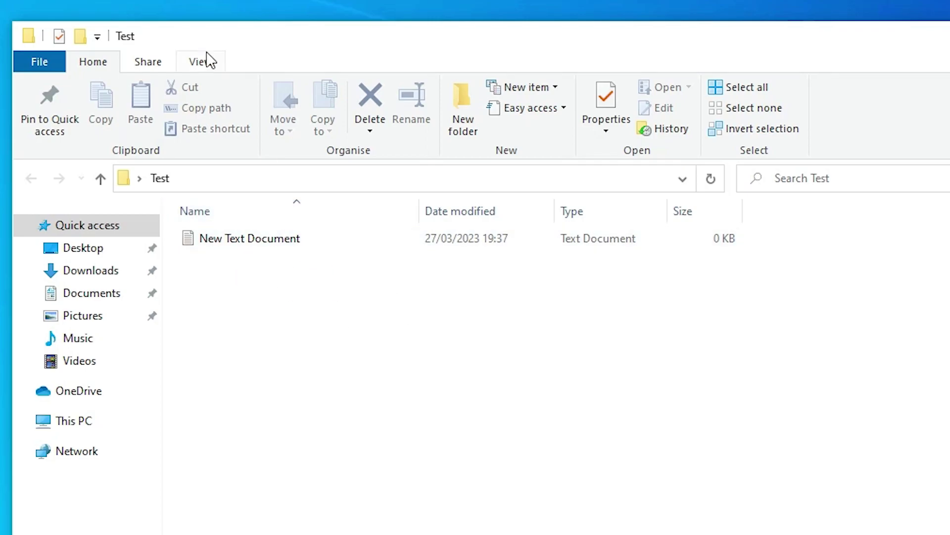
Turn off "Hide extensions for known file types" in the folder options and apply the change.
left_click(205, 64)
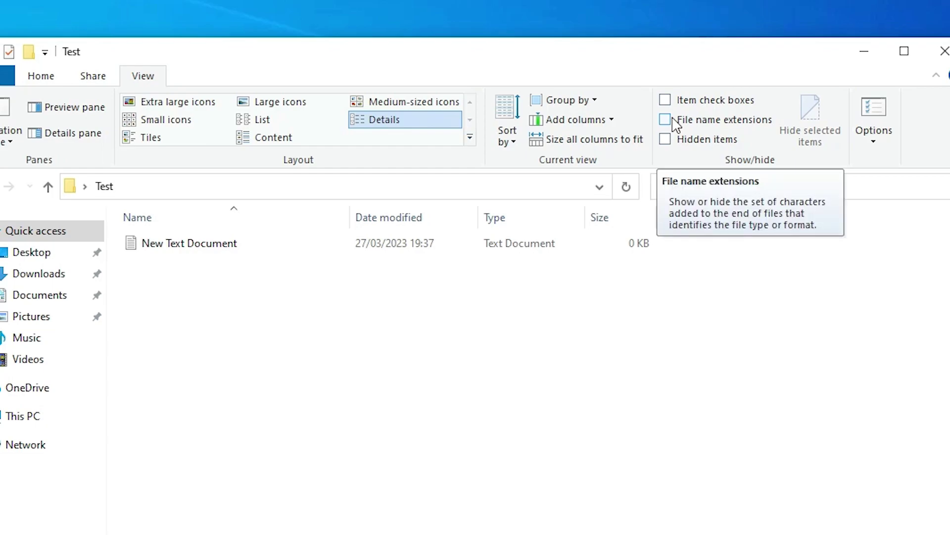
left_click(878, 115)
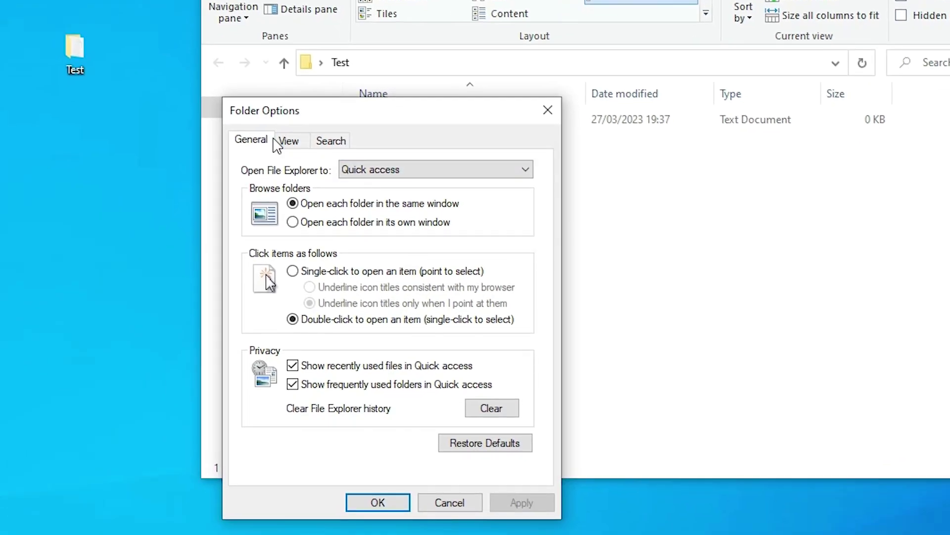
left_click(52, 265)
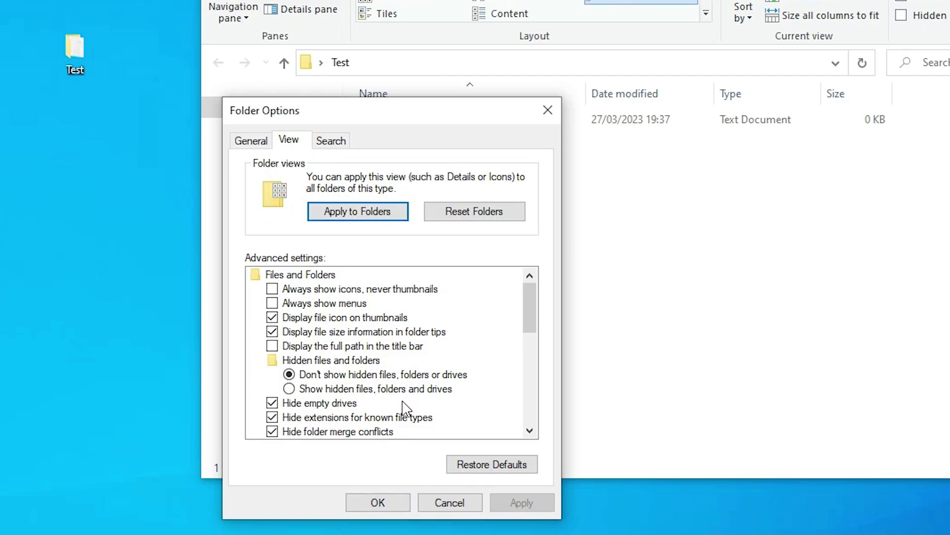
scroll(393, 393, "down", 1)
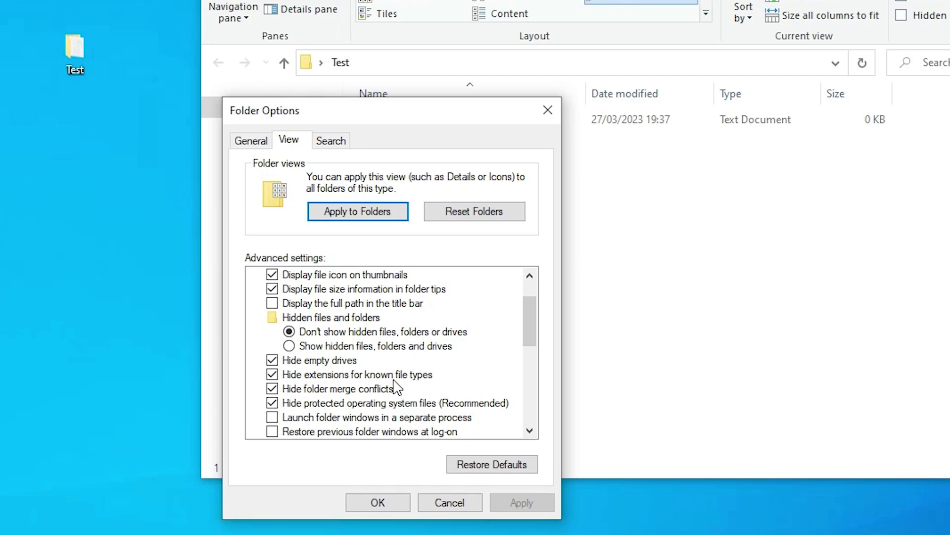
left_click(415, 379)
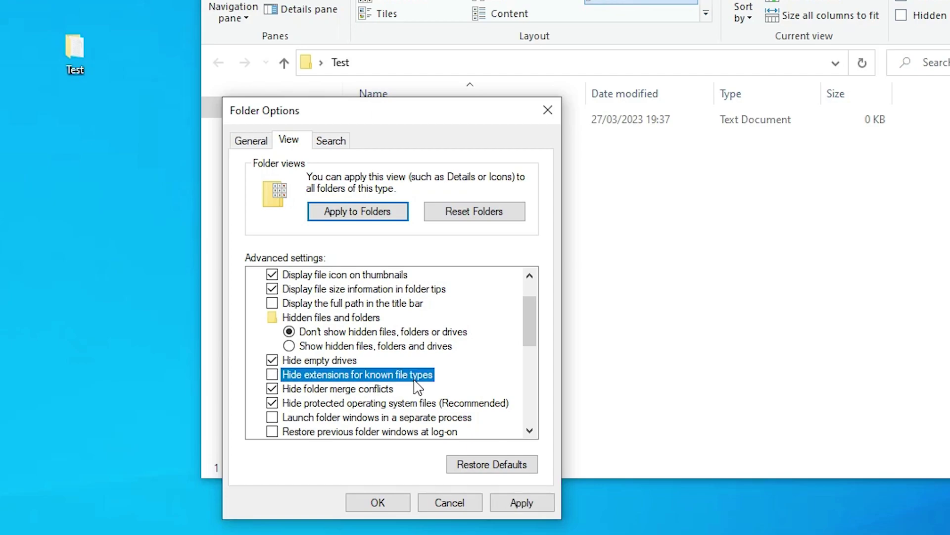
left_click(526, 508)
left_click(395, 503)
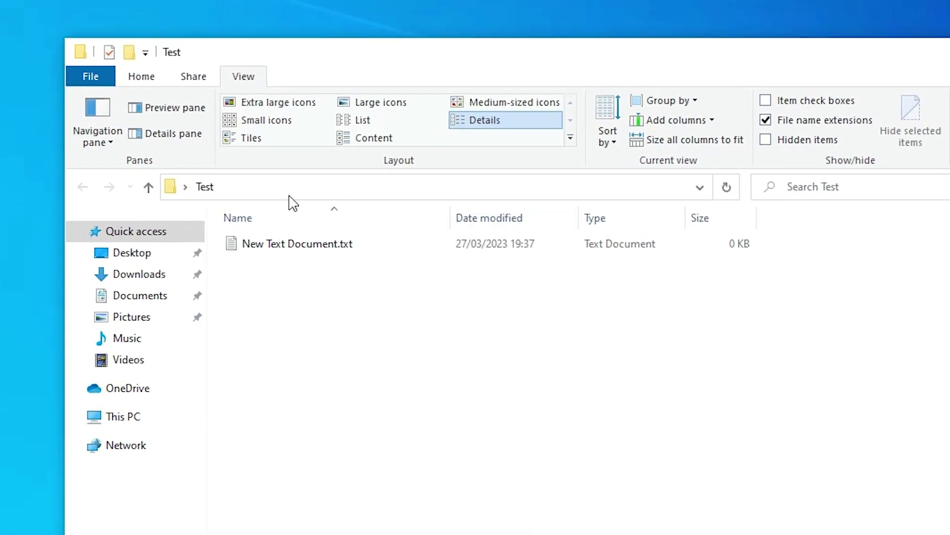
Rename the new text document to the author's first name with the extension .java instead of .txt.
left_click(314, 243)
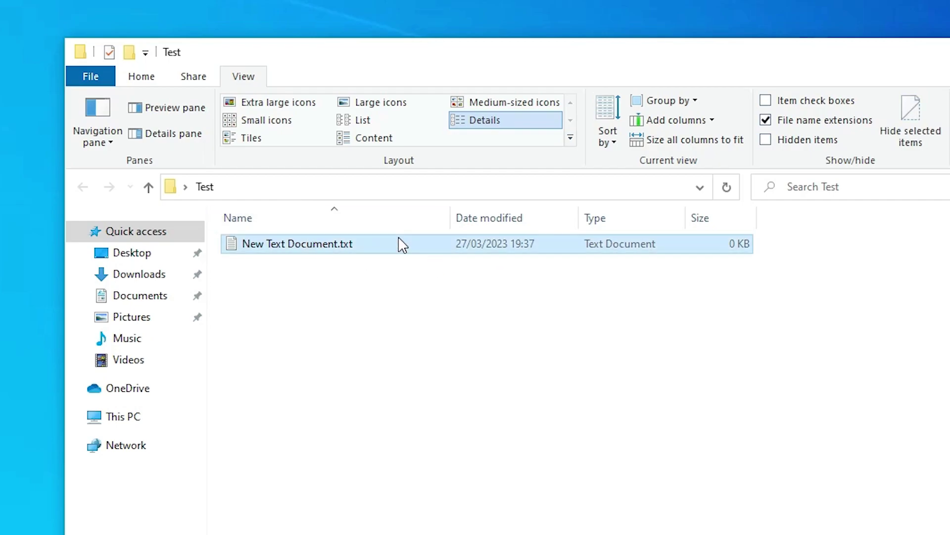
right_click(317, 245)
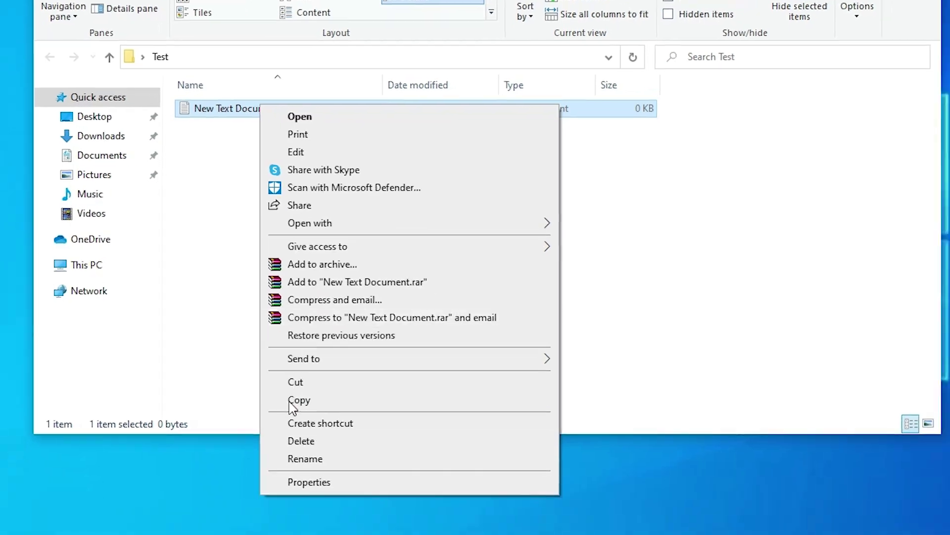
left_click(299, 456)
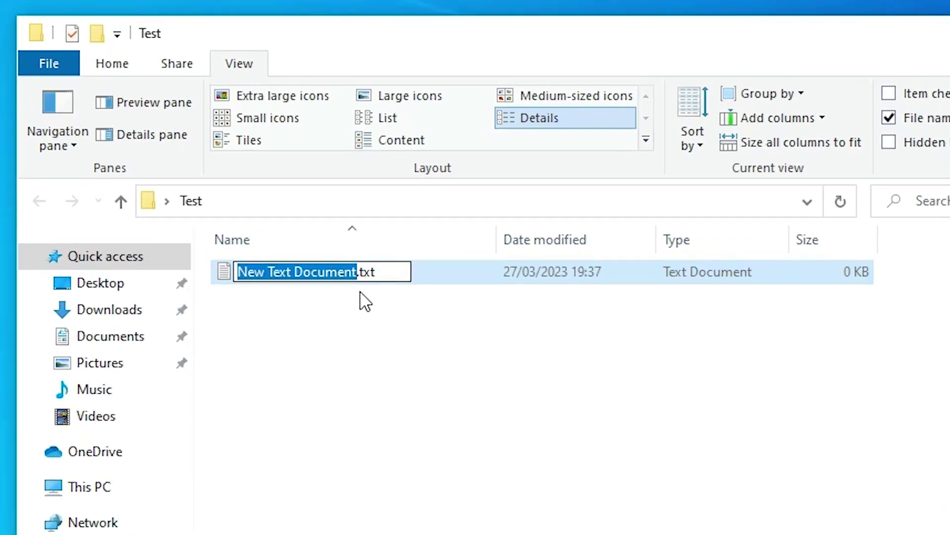
type("Abhiji")
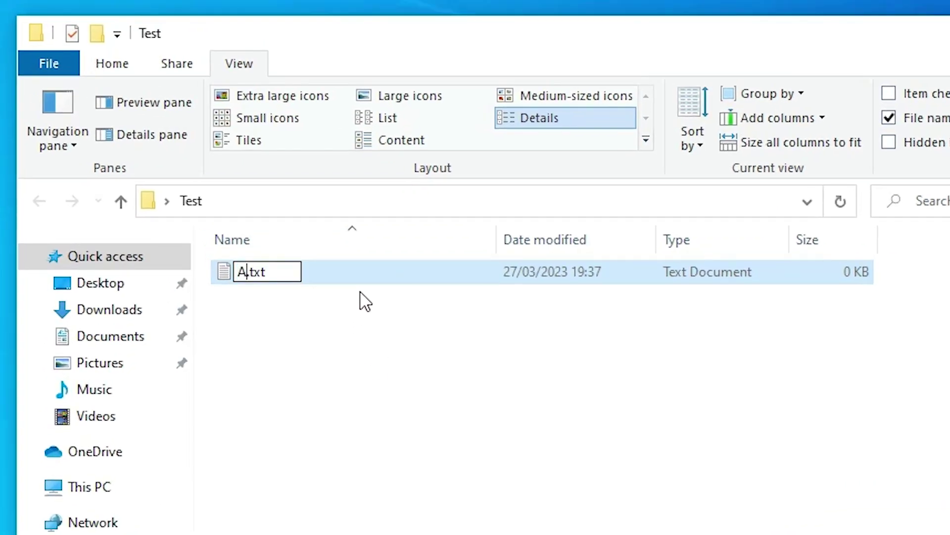
type("t")
key("Right")
key("Right")
key("shift+Right")
key("shift+Right")
key("shift+Right")
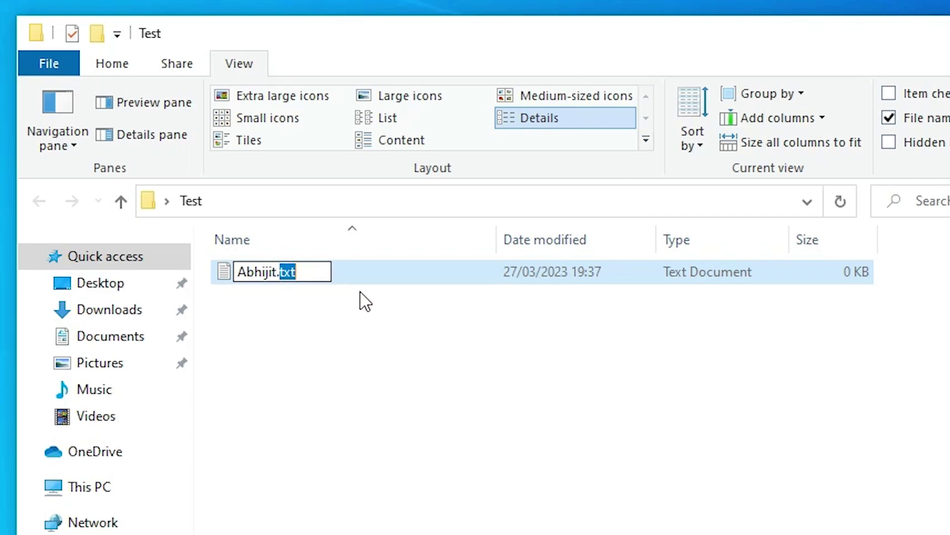
type("java")
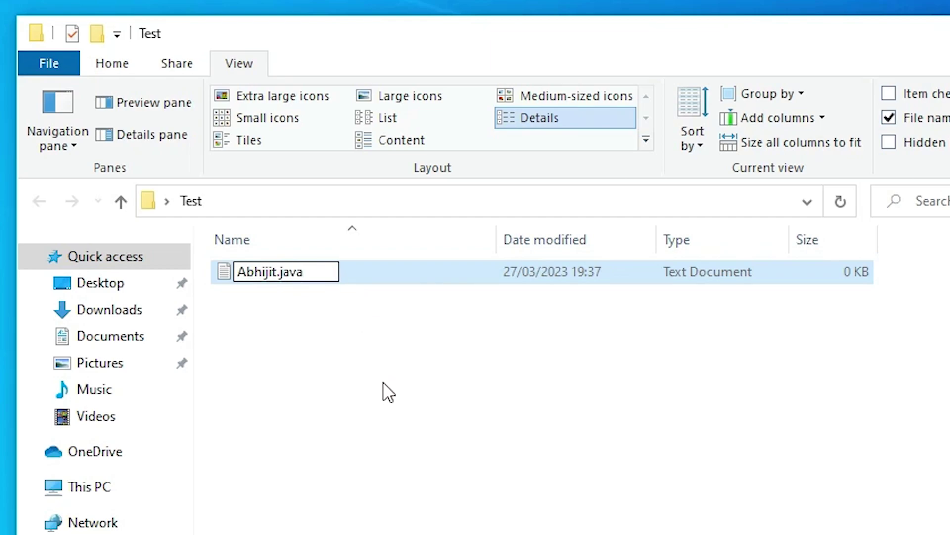
key("Return")
left_click(741, 373)
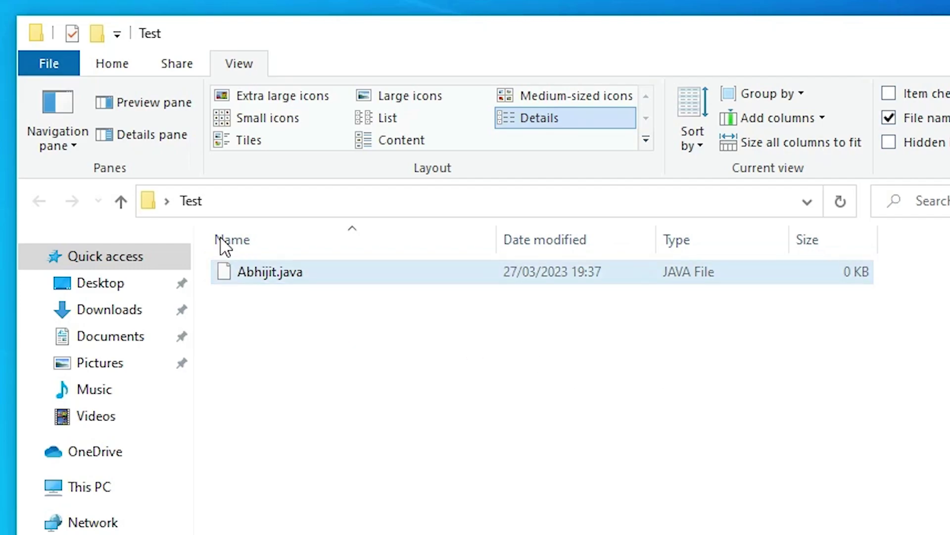
Open the .java file in Notepad without making Notepad the default app for .java files.
right_click(273, 271)
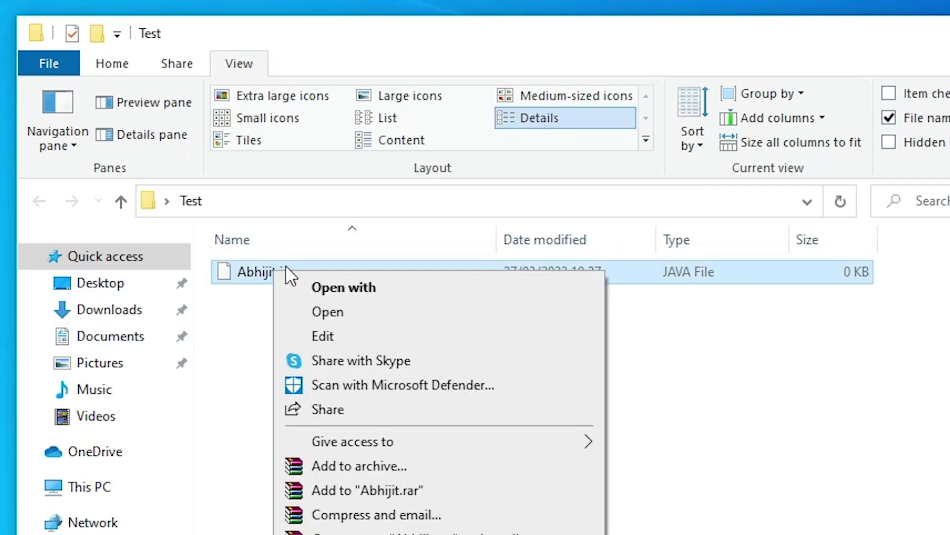
left_click(380, 292)
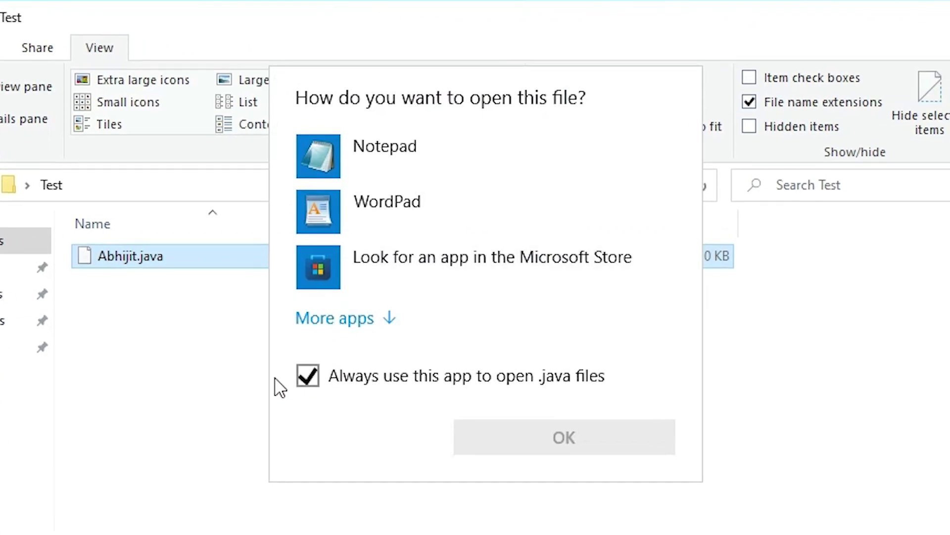
left_click(323, 379)
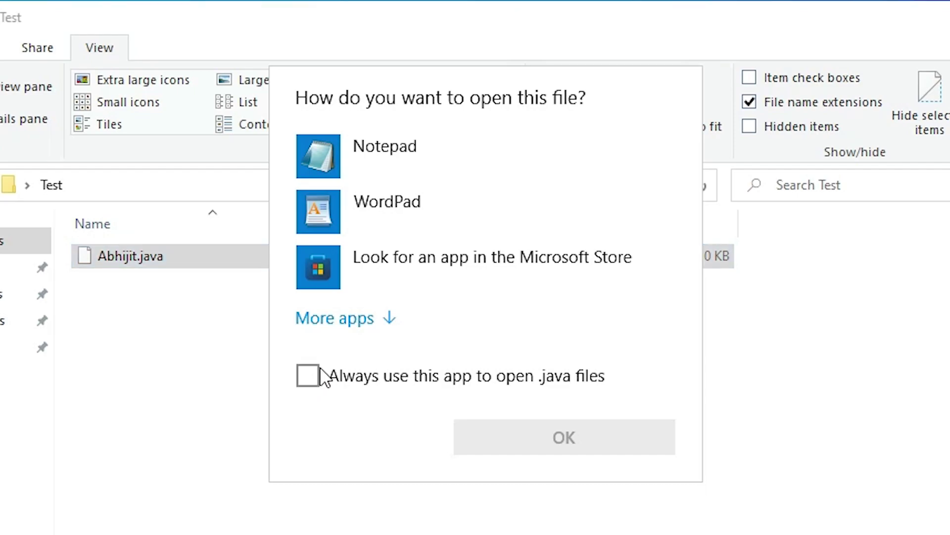
left_click(402, 141)
left_click(529, 448)
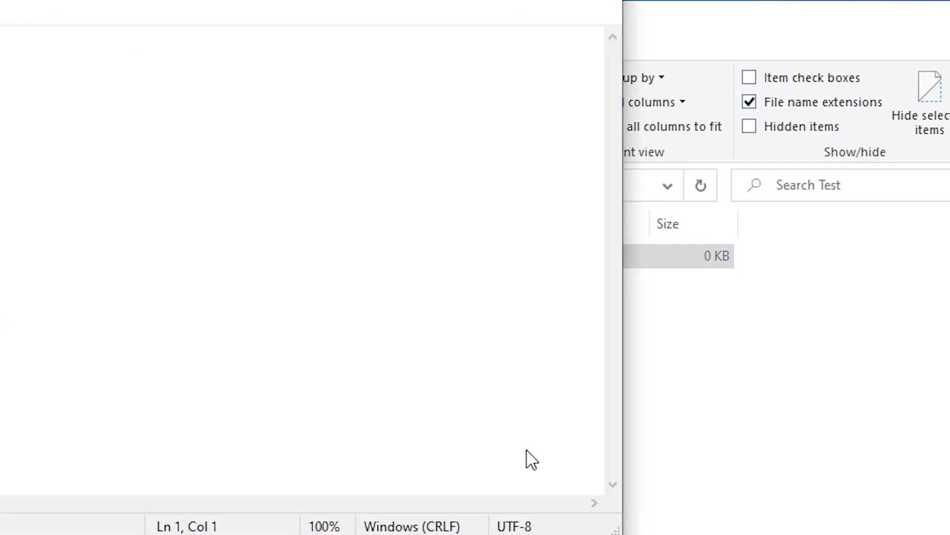
Write a class named like the file whose main method prints "Hello, Java", save it, minimise Notepad and close the folder window.
left_click_drag(562, 85, 832, 186)
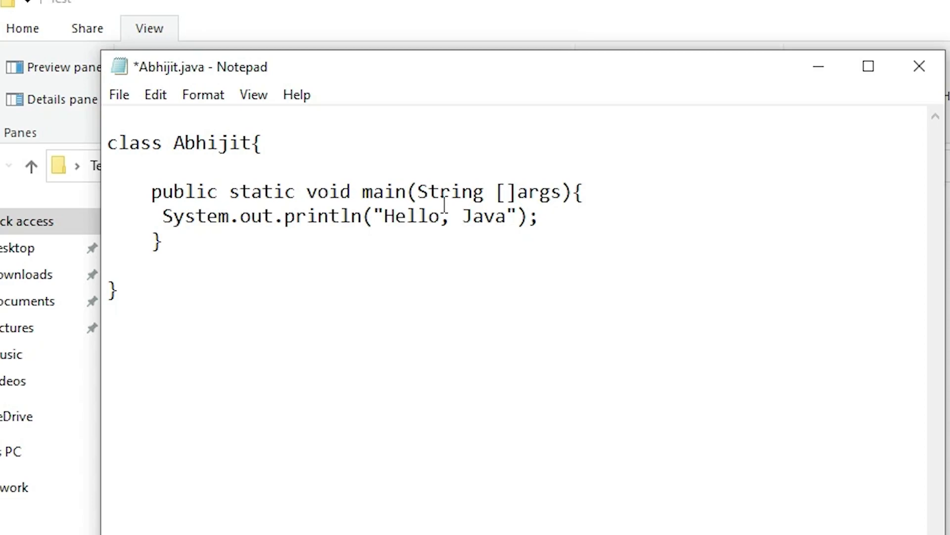
left_click_drag(384, 214, 510, 219)
left_click(530, 241)
left_click(123, 94)
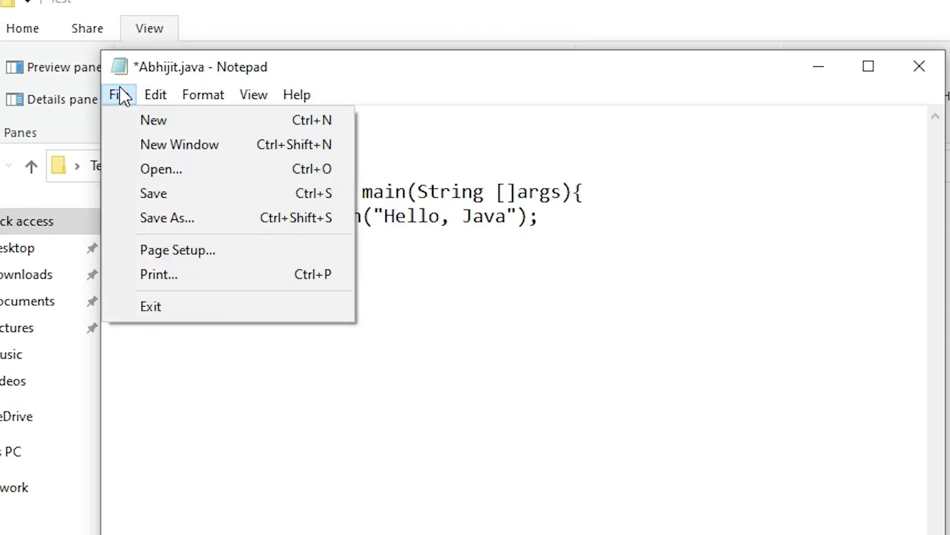
left_click(147, 198)
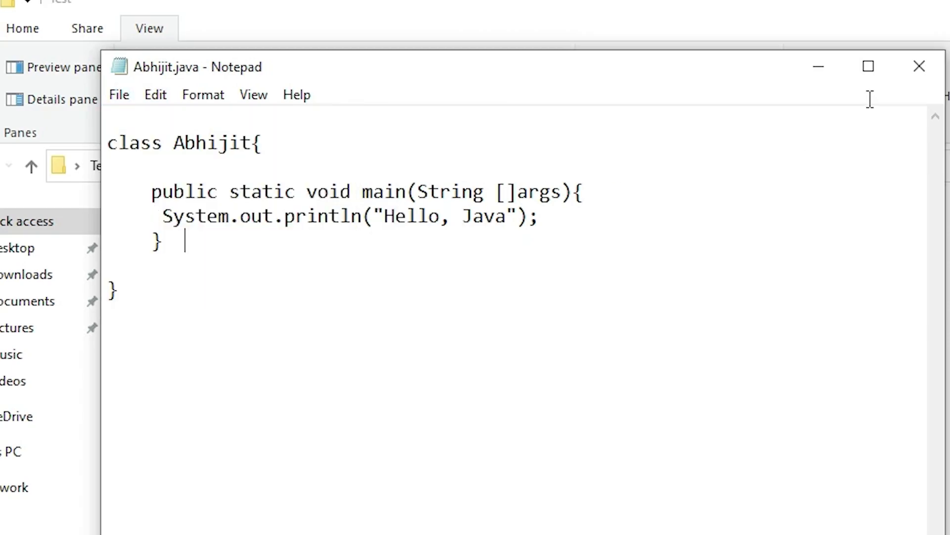
left_click(819, 63)
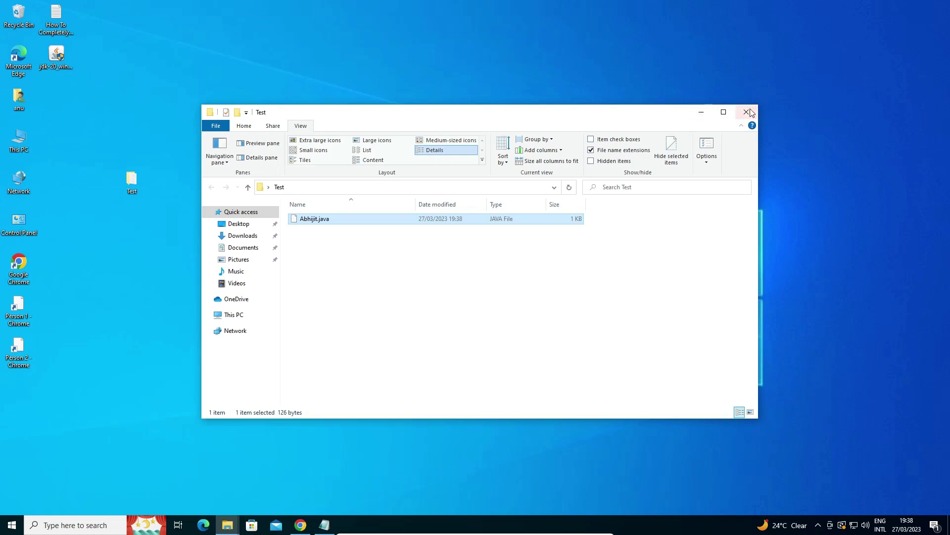
left_click(750, 109)
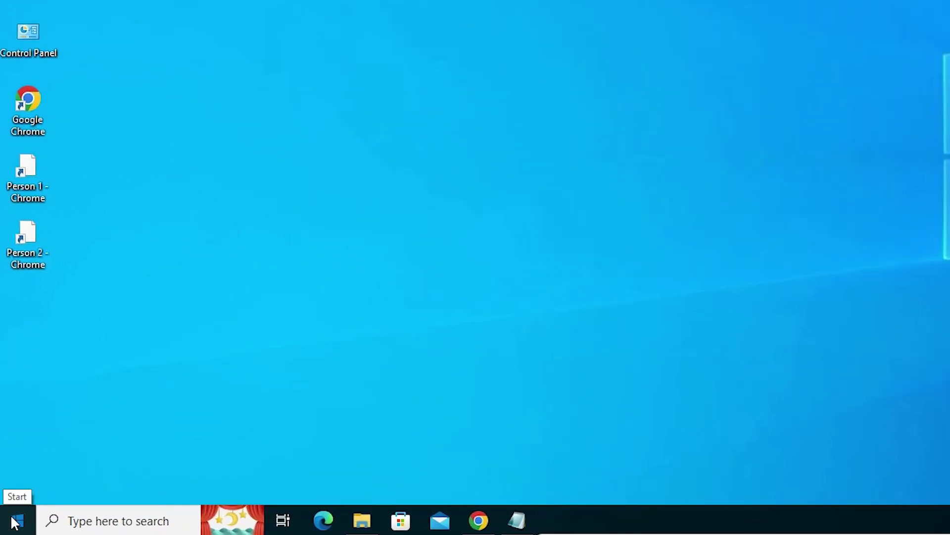
Open Command Prompt and place its window beside the Test folder on the desktop.
left_click(10, 526)
type("cmd")
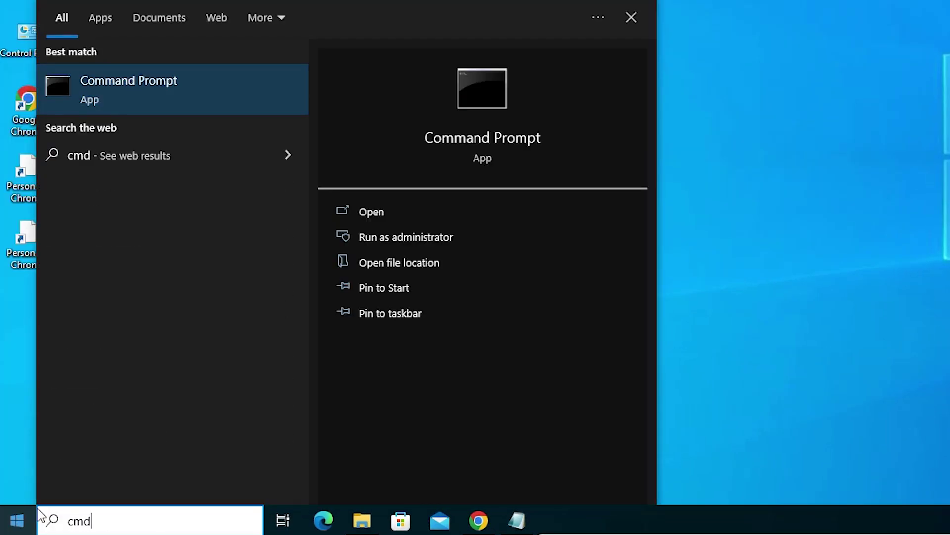
left_click(127, 77)
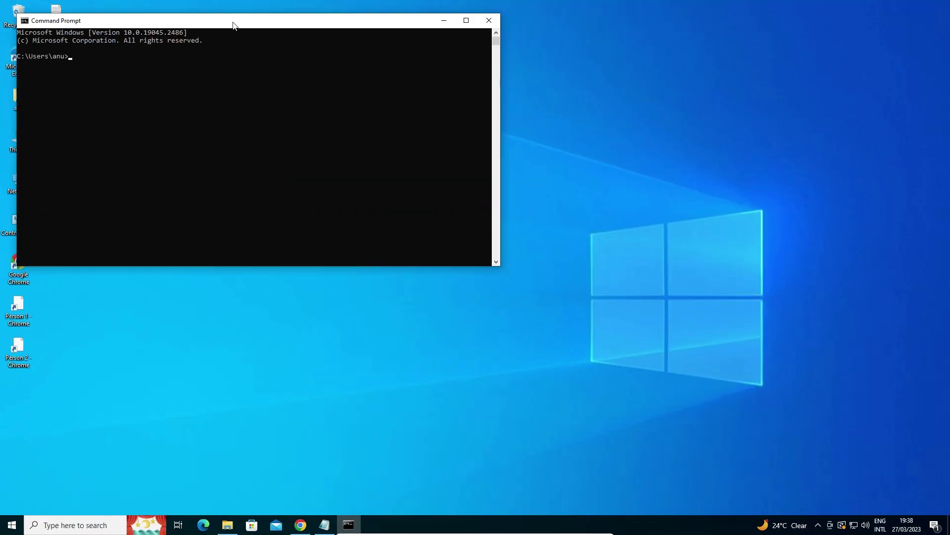
left_click_drag(234, 25, 443, 137)
left_click_drag(135, 176, 174, 238)
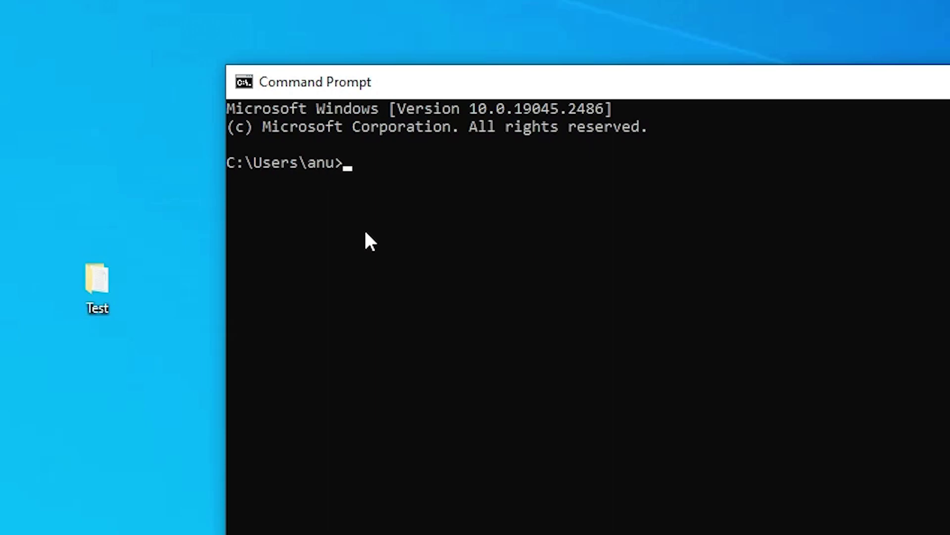
Change the working directory to the Test folder on the desktop with cd and the folder's full path.
type("cd")
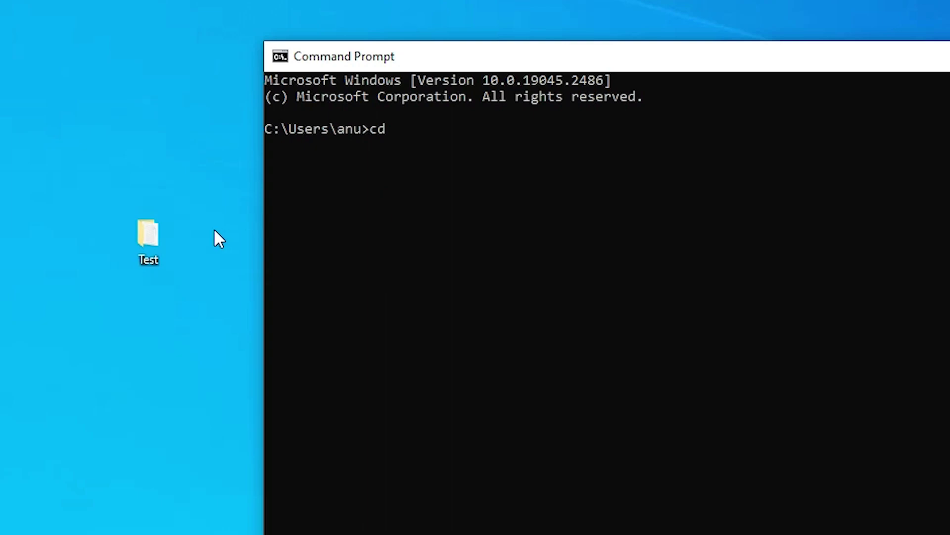
left_click(150, 233)
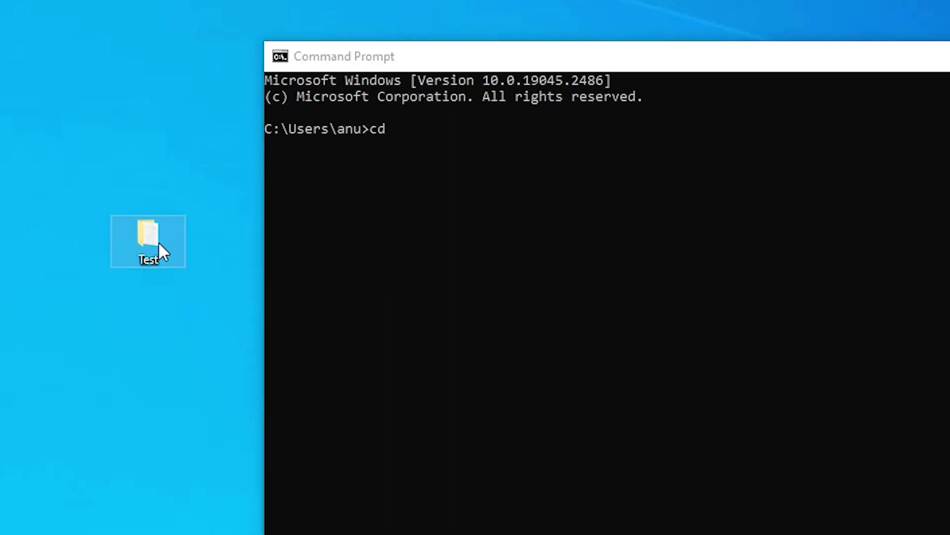
left_click_drag(147, 250, 506, 340)
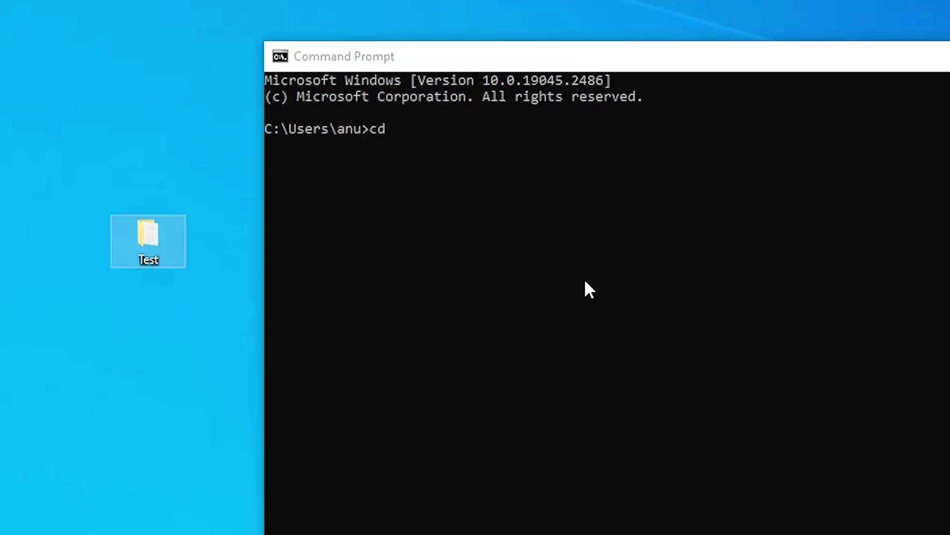
left_click_drag(585, 283, 550, 279)
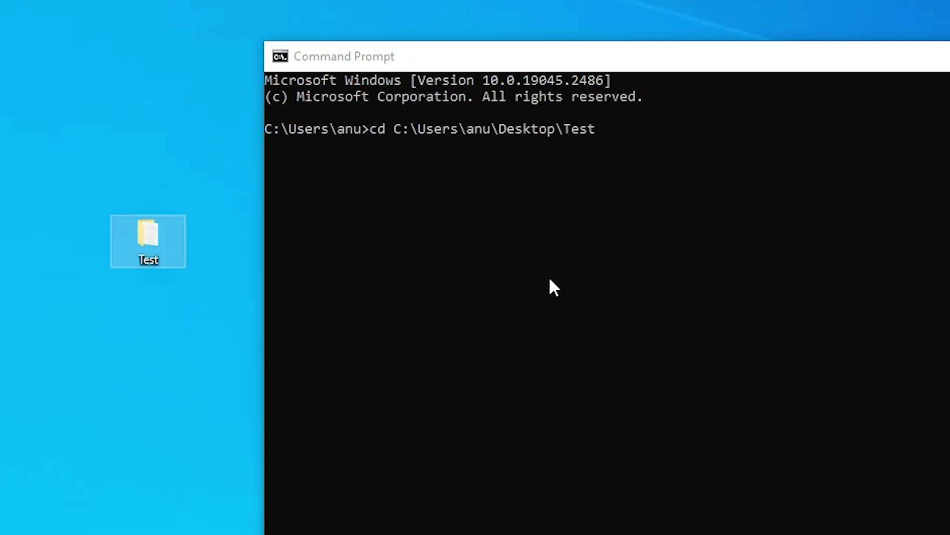
left_click(726, 66)
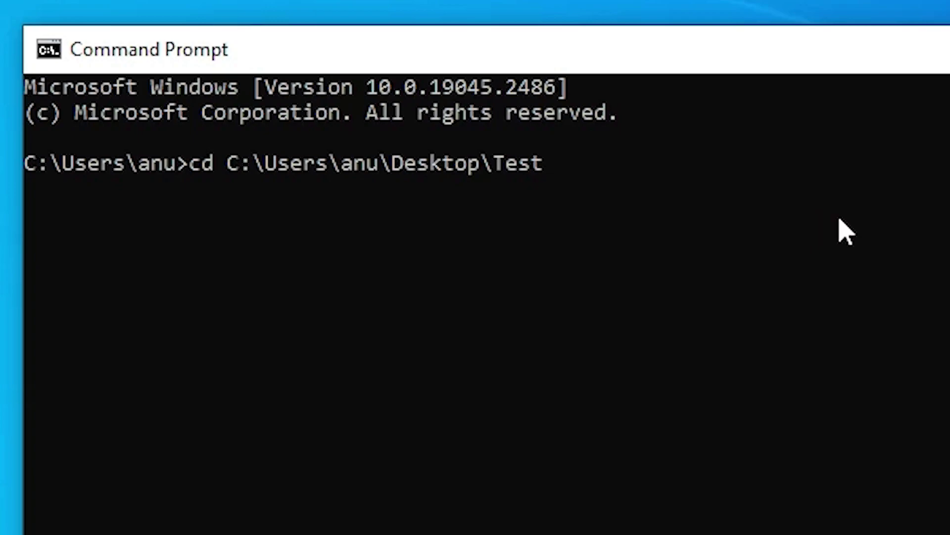
key("Return")
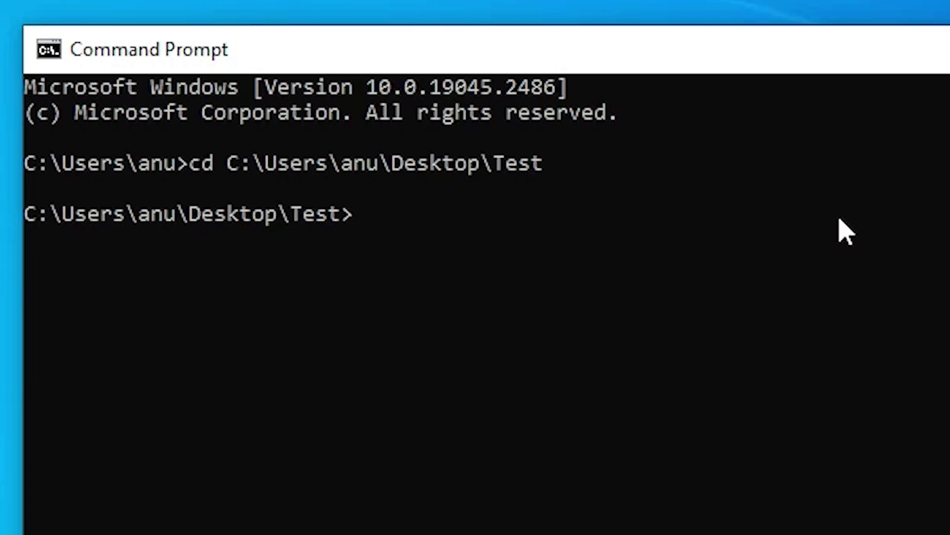
Compile the .java file named after the author in the Test folder with javac.
type("java")
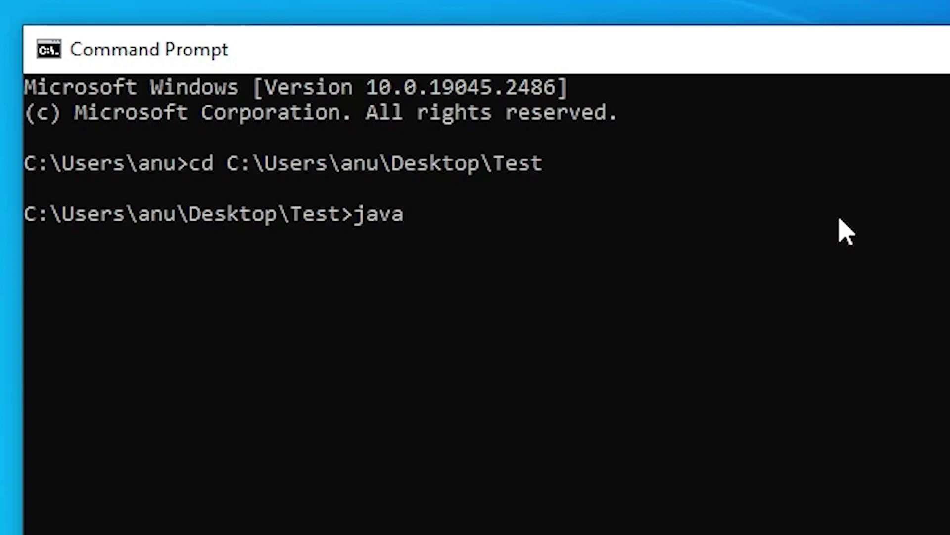
type("c Abhijit.java")
key("Return")
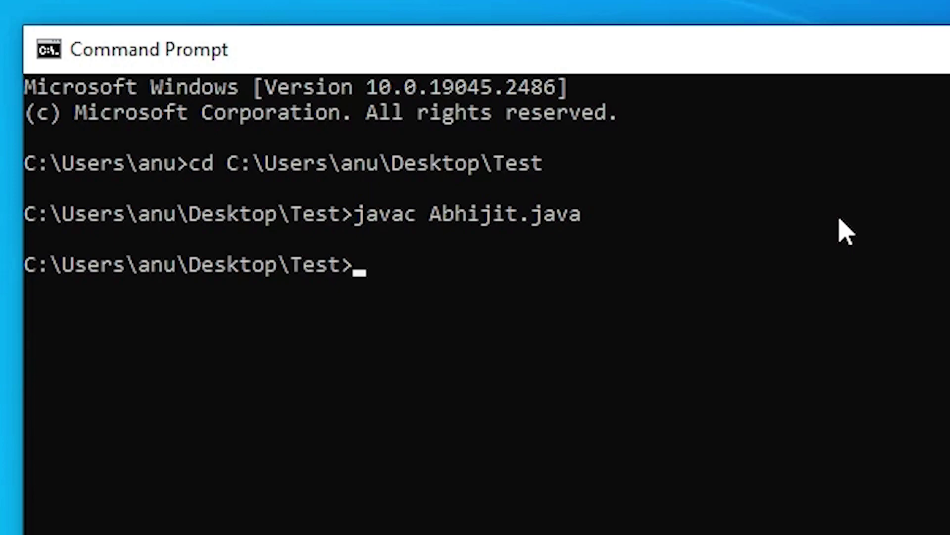
Run the compiled class named after the author with the java command and check the line it prints.
type("java")
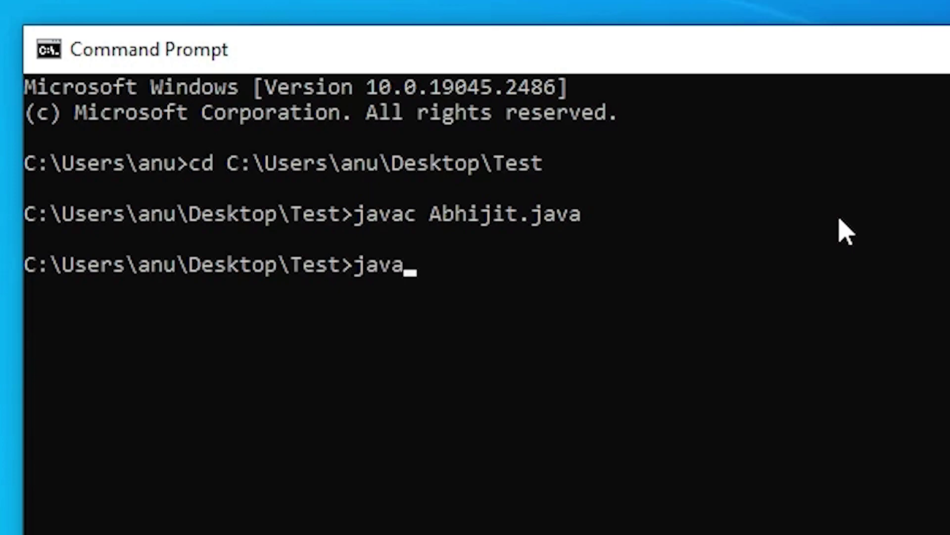
type(" Abhijit")
key("Return")
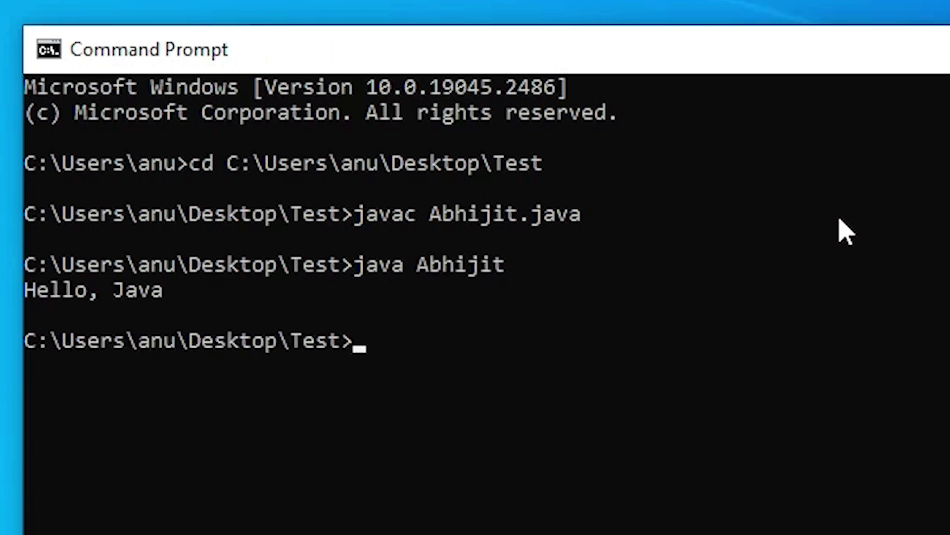
left_click_drag(183, 292, 82, 300)
left_click(194, 295)
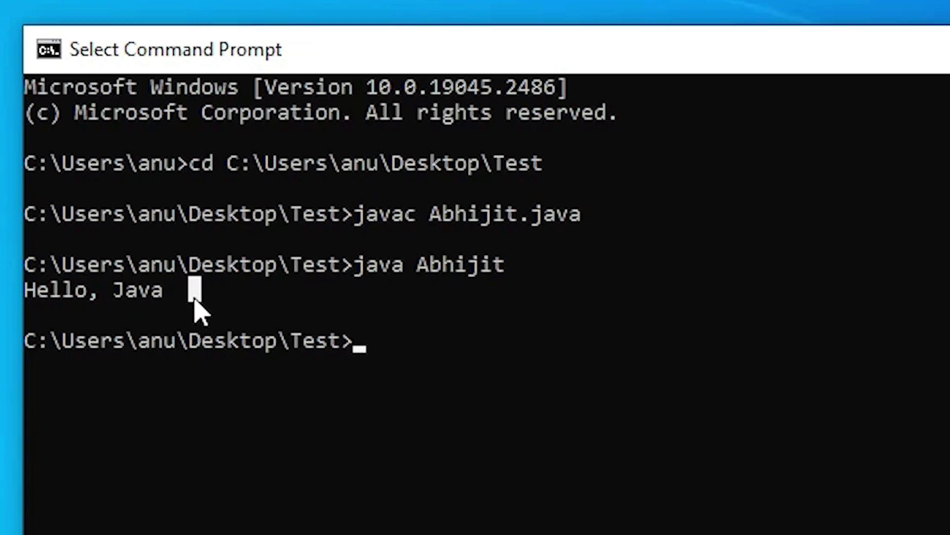